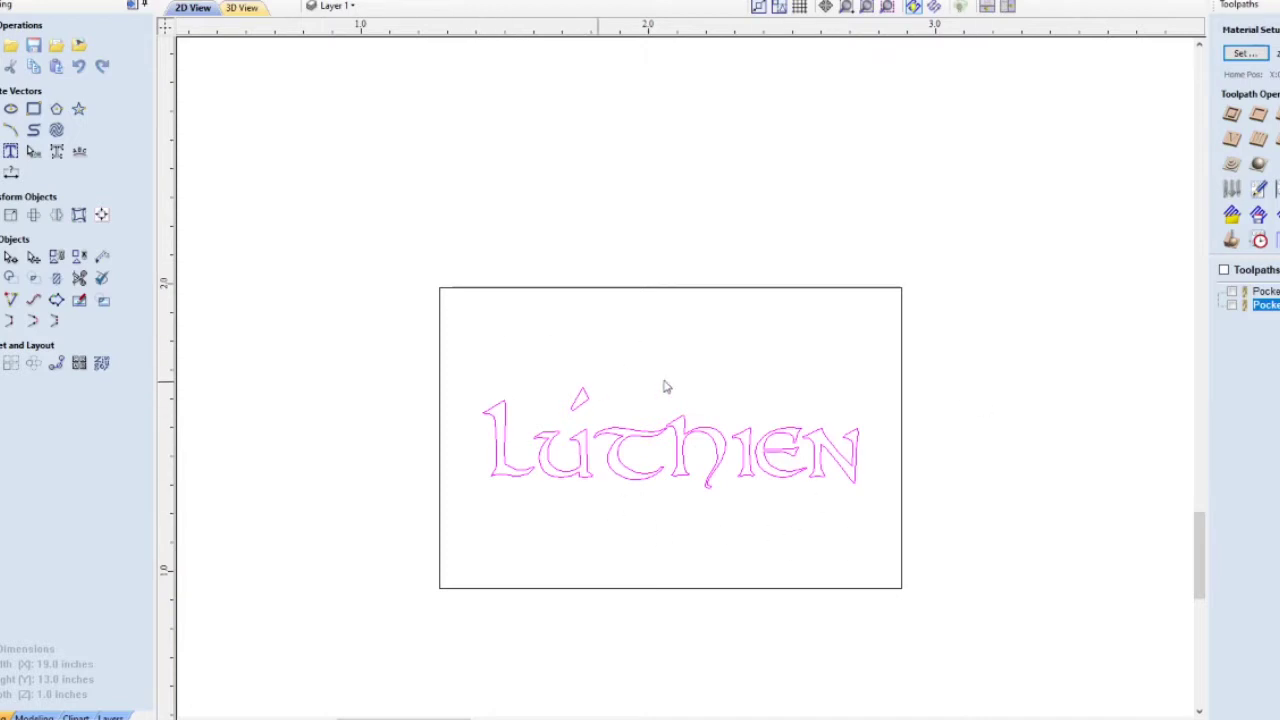
# Step: Start a new Quick Engrave toolpath from Toolpath Operations
pyautogui.scroll(-4, 666, 414)
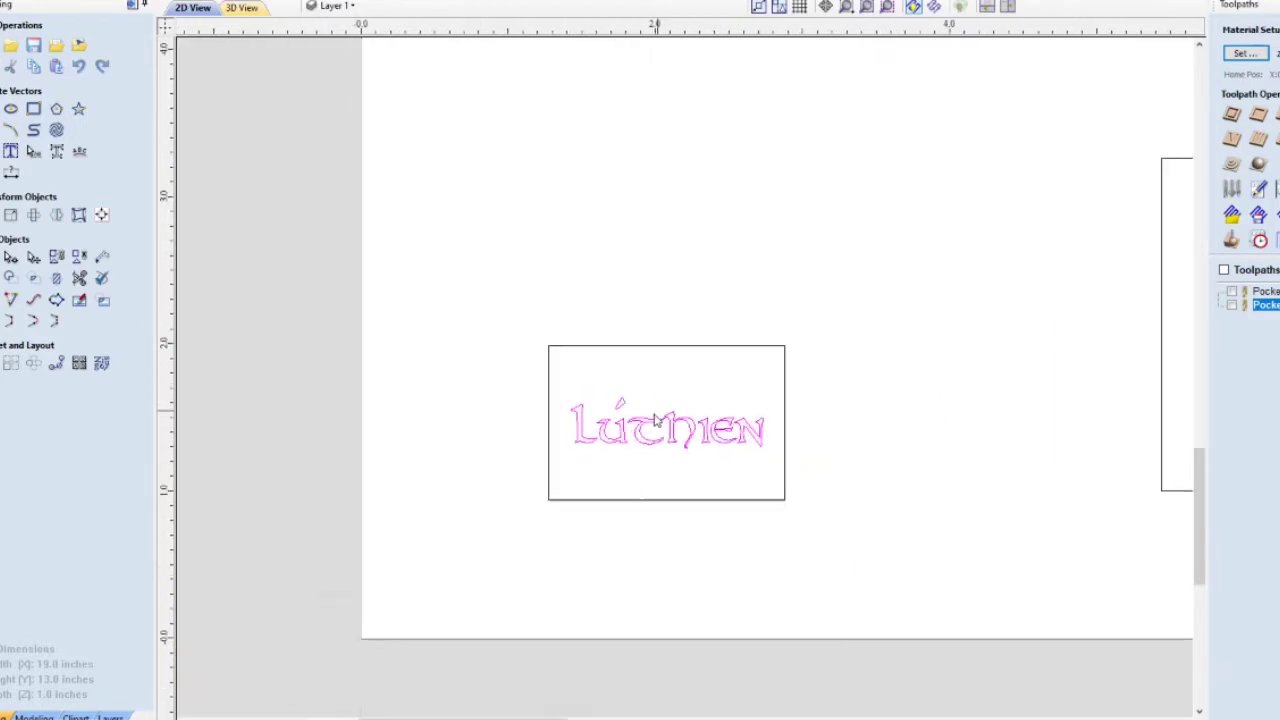
pyautogui.scroll(-1, 612, 596)
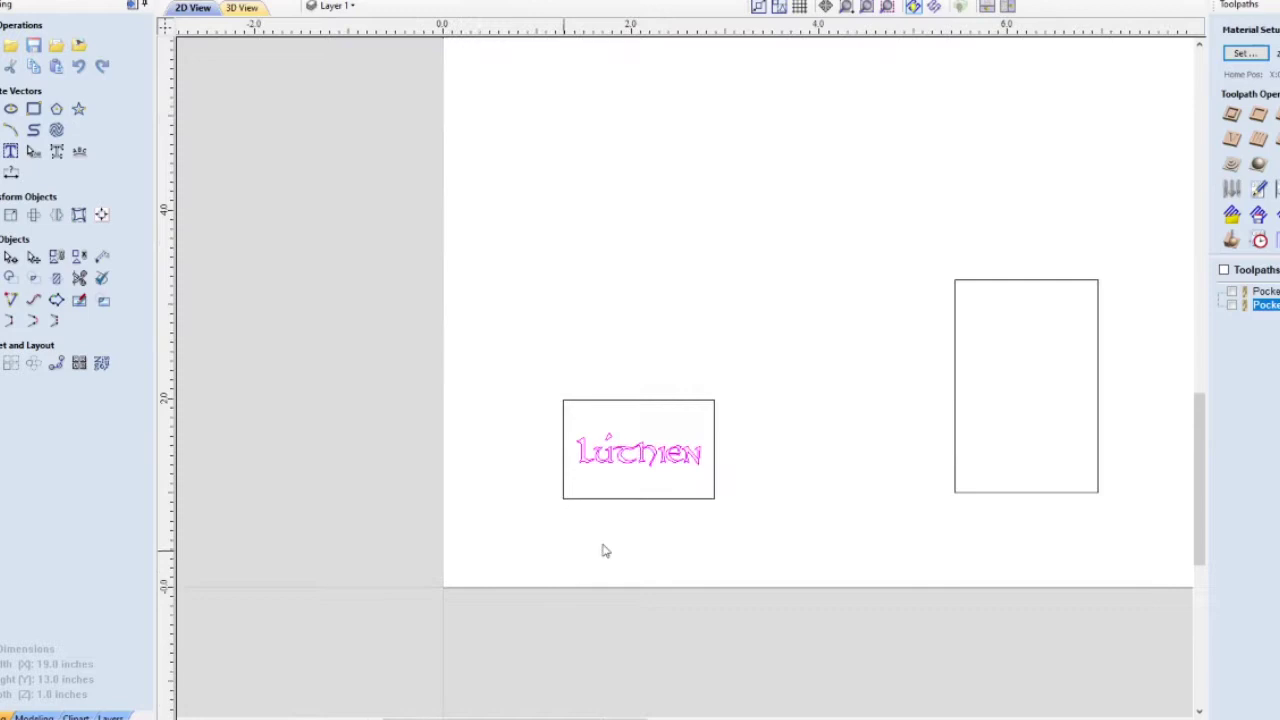
pyautogui.scroll(3, 671, 481)
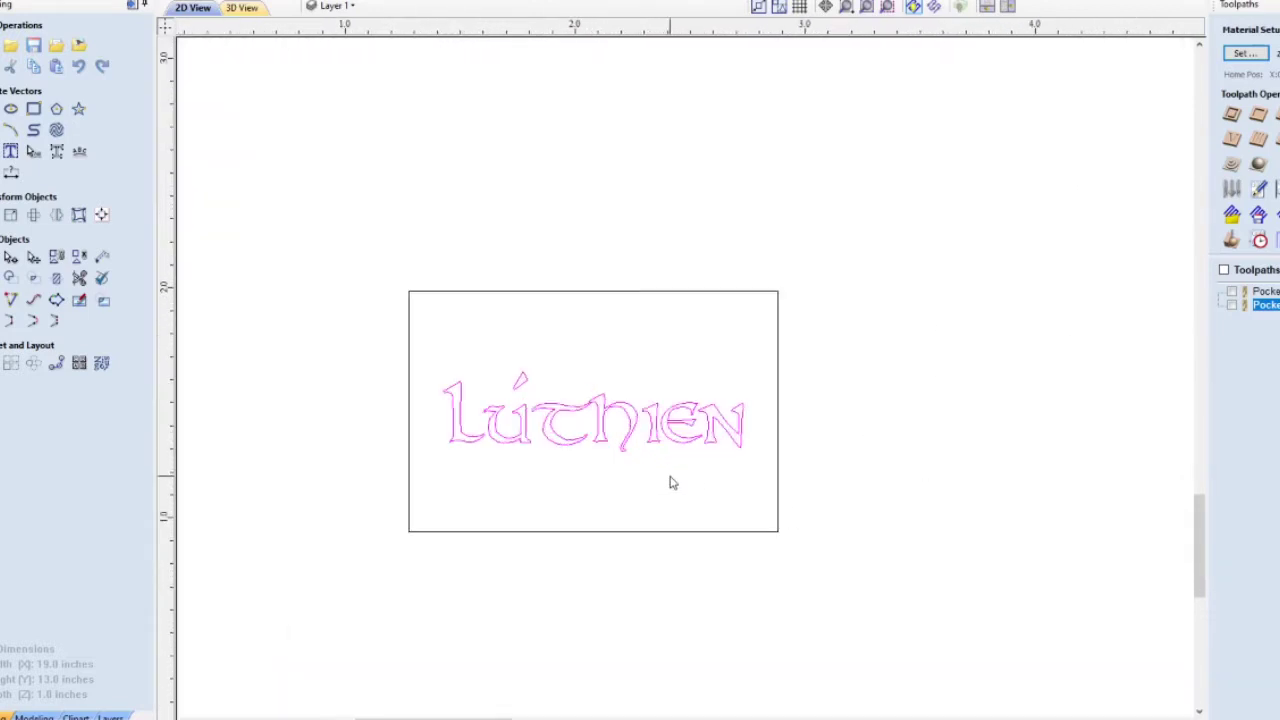
pyautogui.scroll(-1, 671, 481)
pyautogui.scroll(1, 441, 472)
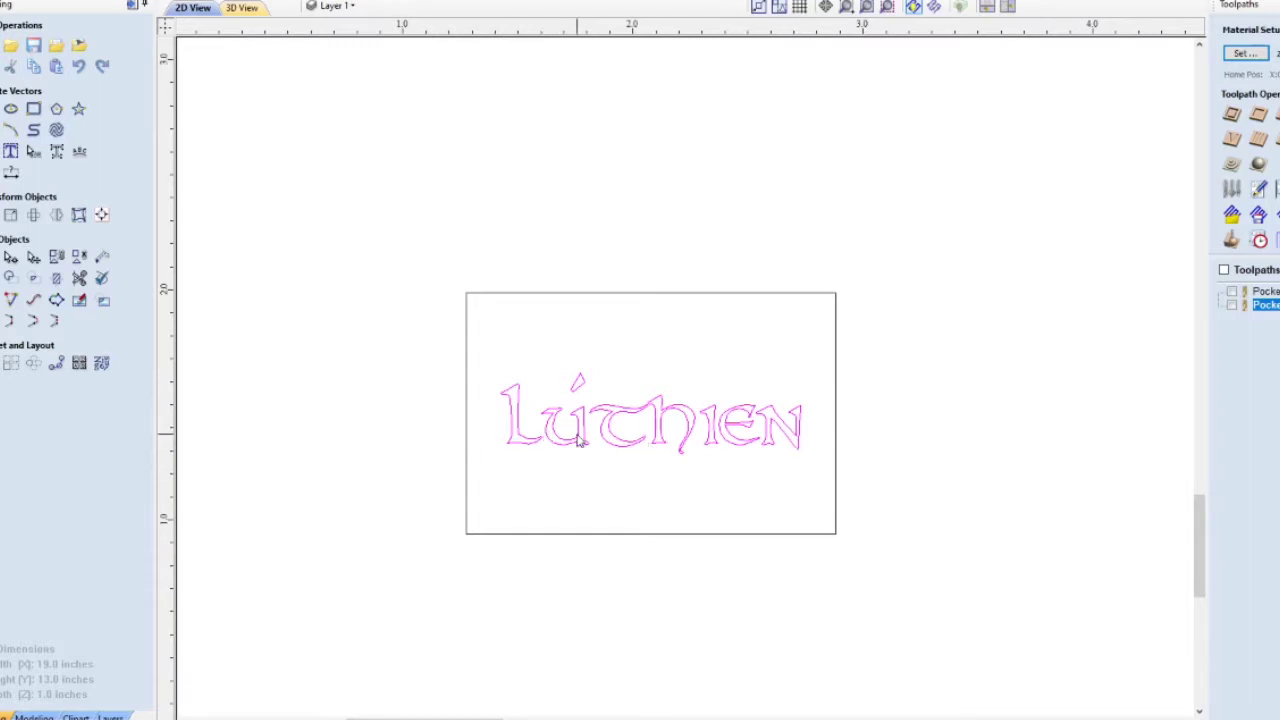
pyautogui.scroll(1, 580, 440)
pyautogui.scroll(2, 485, 441)
pyautogui.scroll(-1, 485, 441)
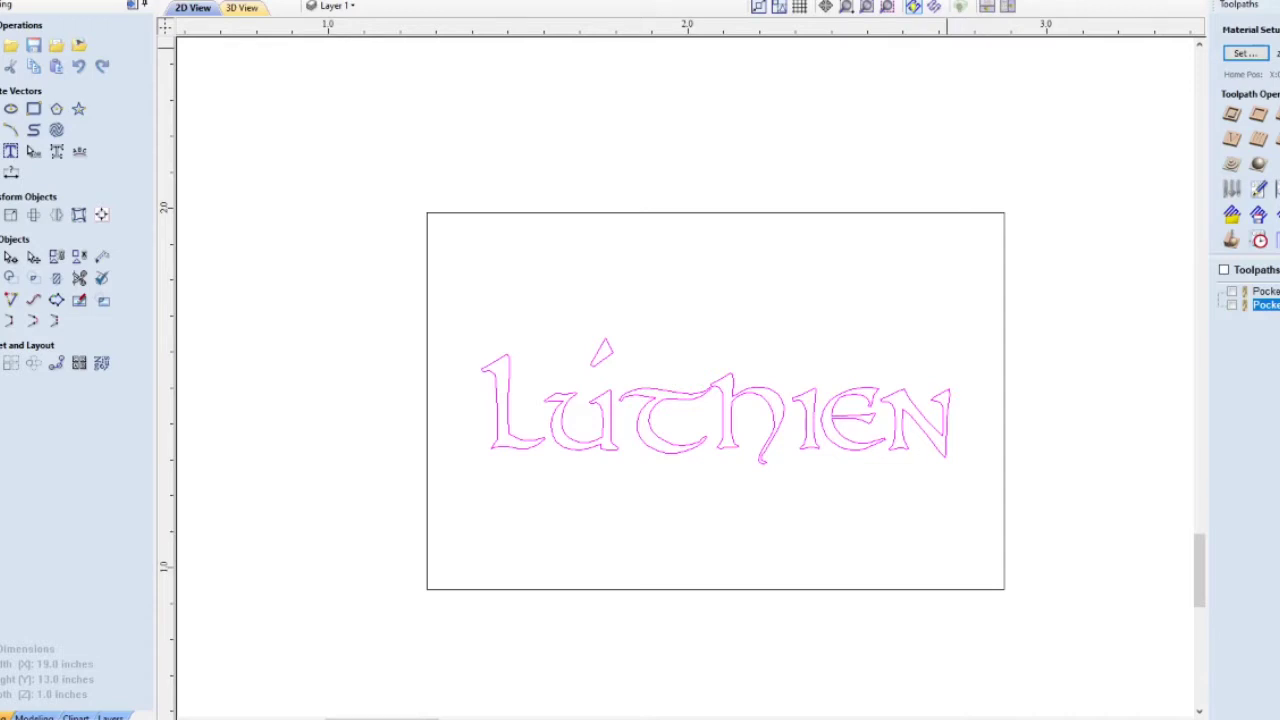
pyautogui.click(1275, 113)
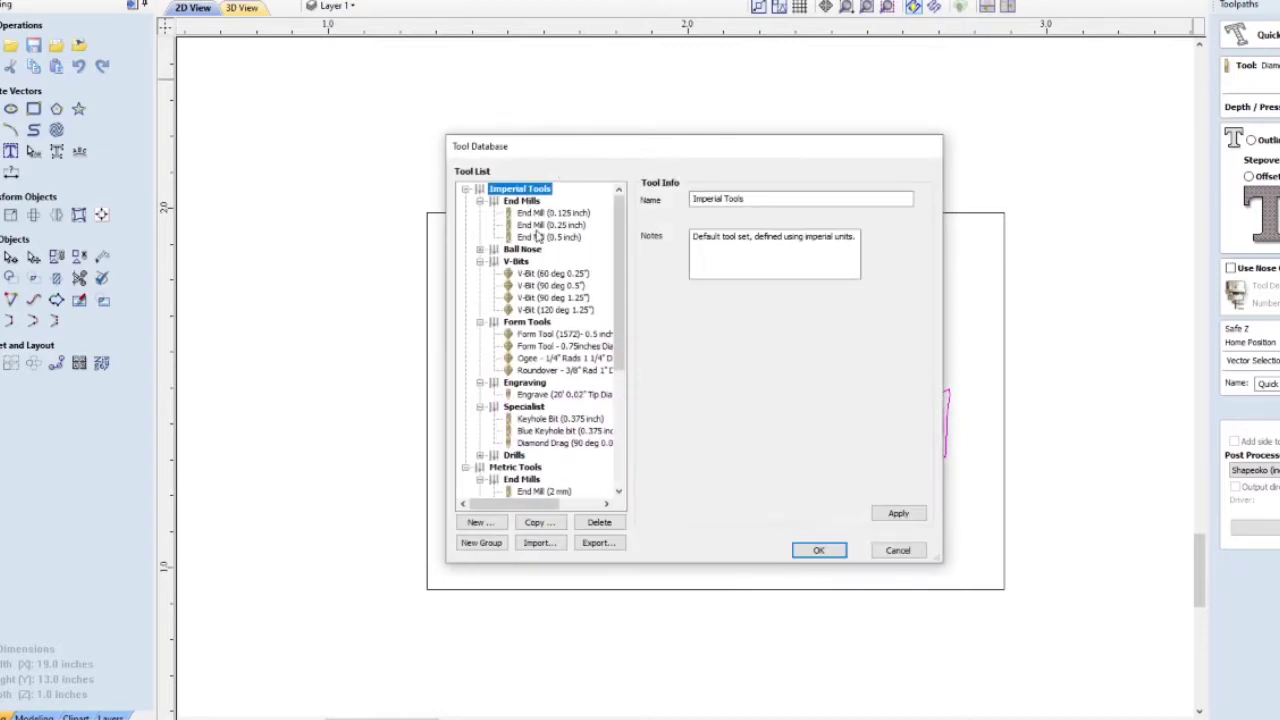
# Step: Browse the Metric Engraving and Specialist tools in the Tool Database, then cancel without changing tool
pyautogui.moveTo(618, 226); pyautogui.dragTo(634, 360)
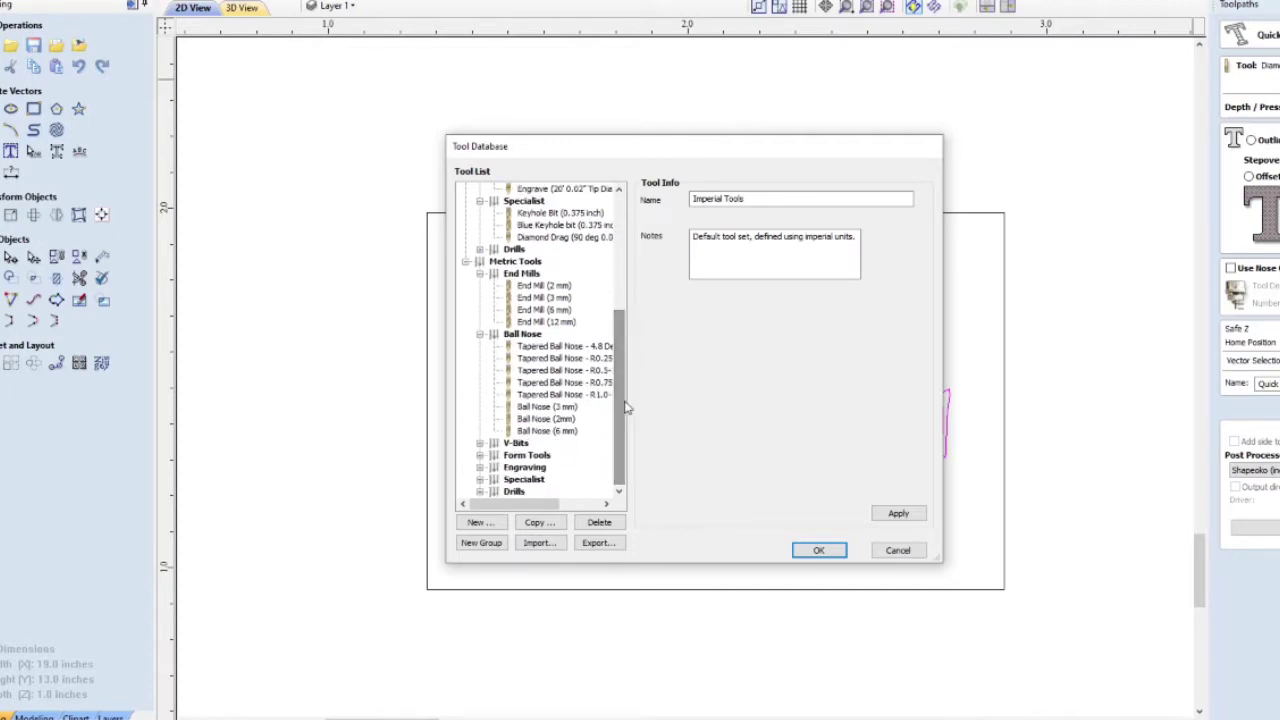
pyautogui.click(538, 469)
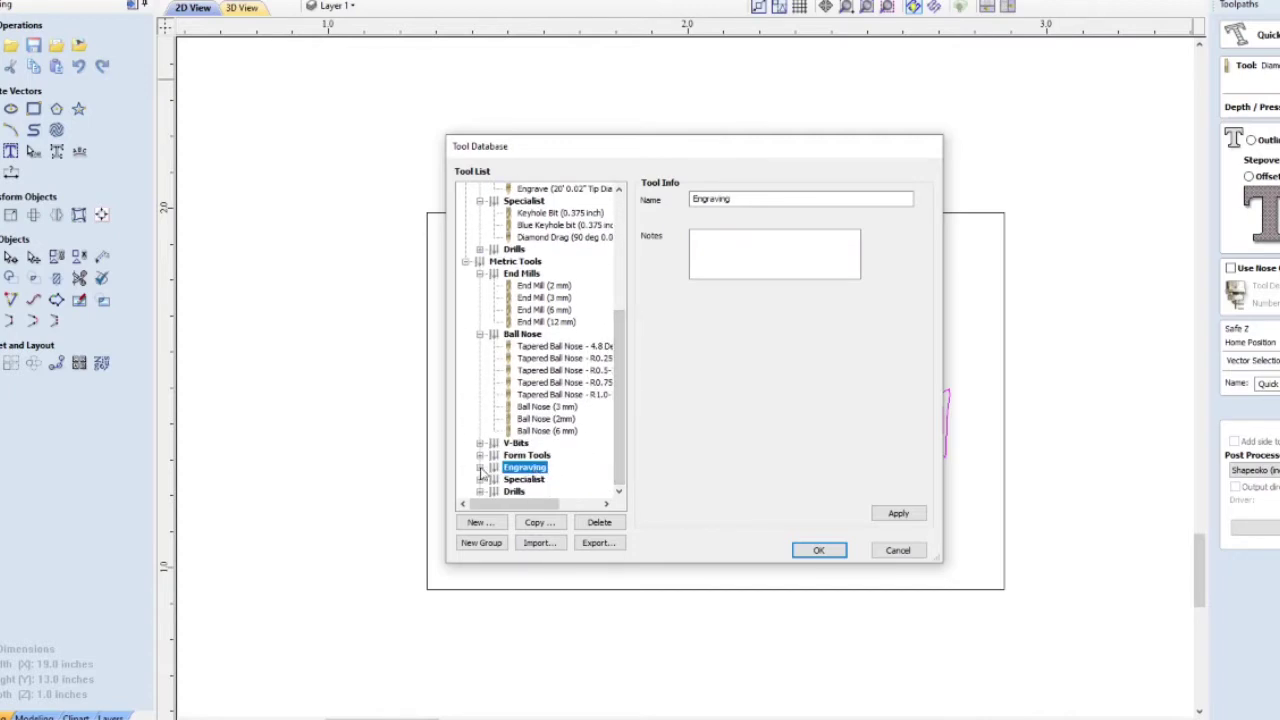
pyautogui.click(481, 468)
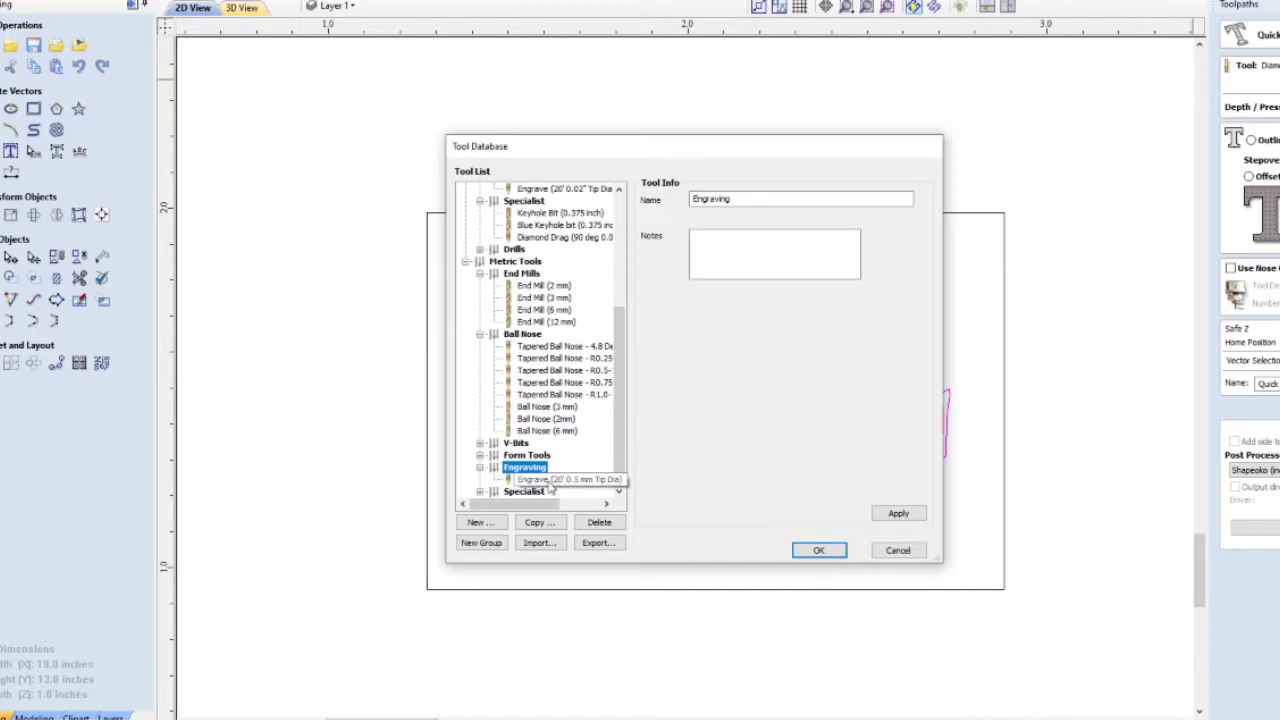
pyautogui.click(480, 491)
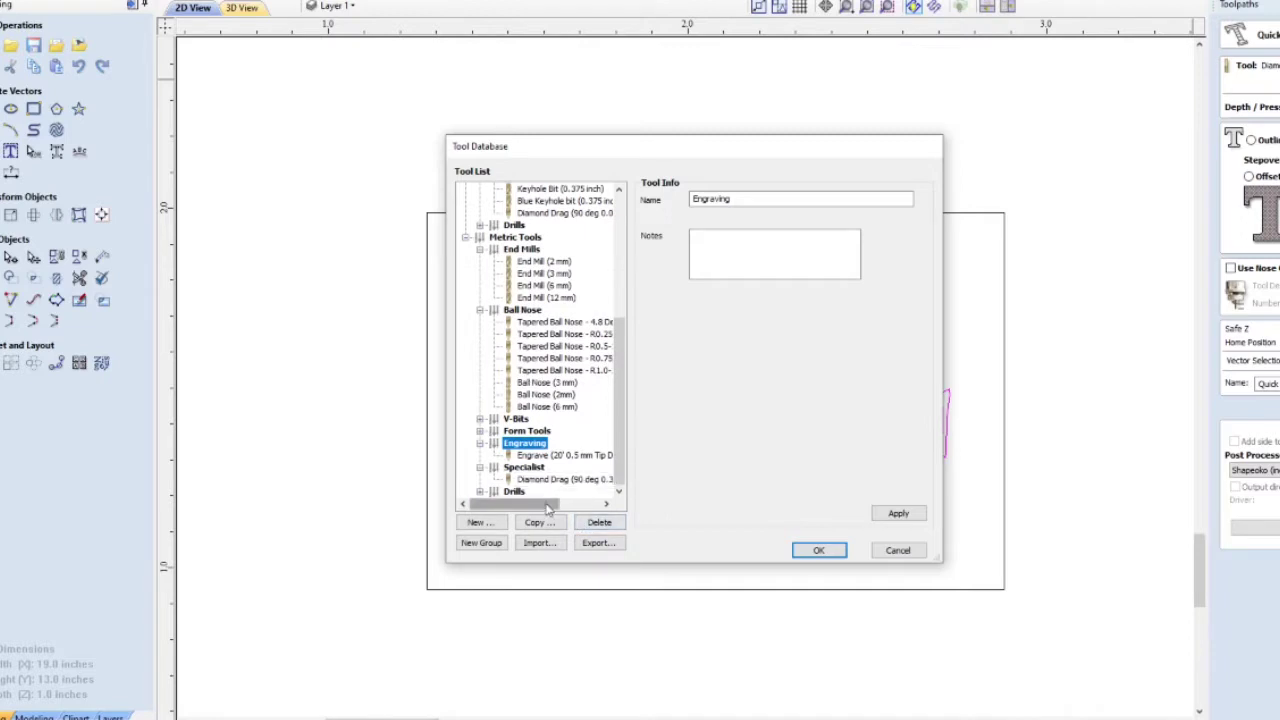
pyautogui.hscroll(2, 560, 487)
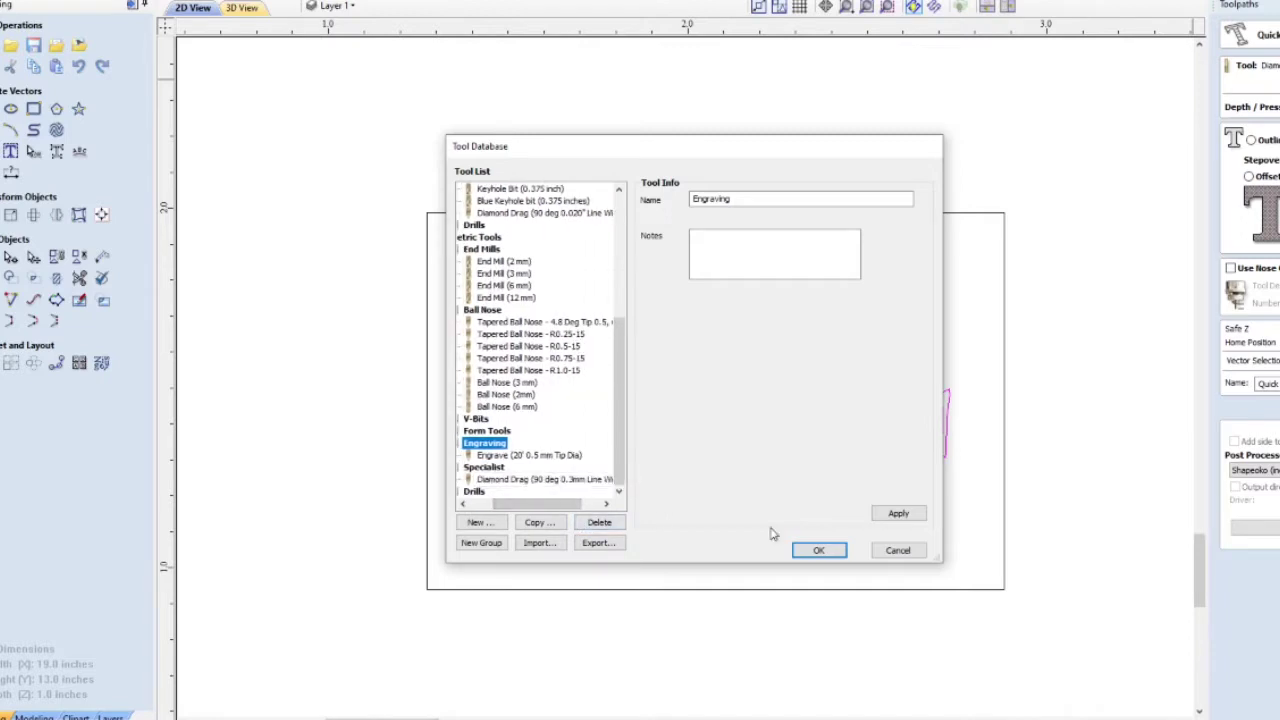
pyautogui.click(875, 552)
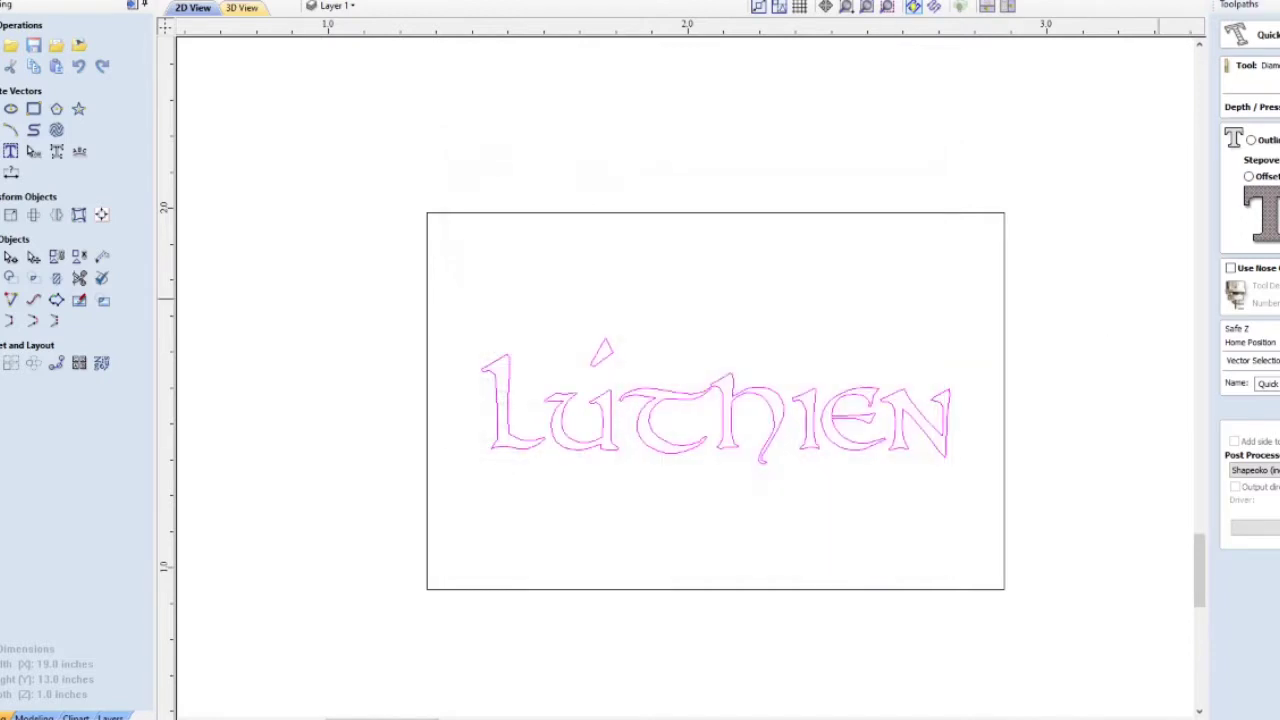
# Step: Switch the engraving style from Outline to Offset to crosshatch-fill the Lúthien letters
pyautogui.click(1250, 141)
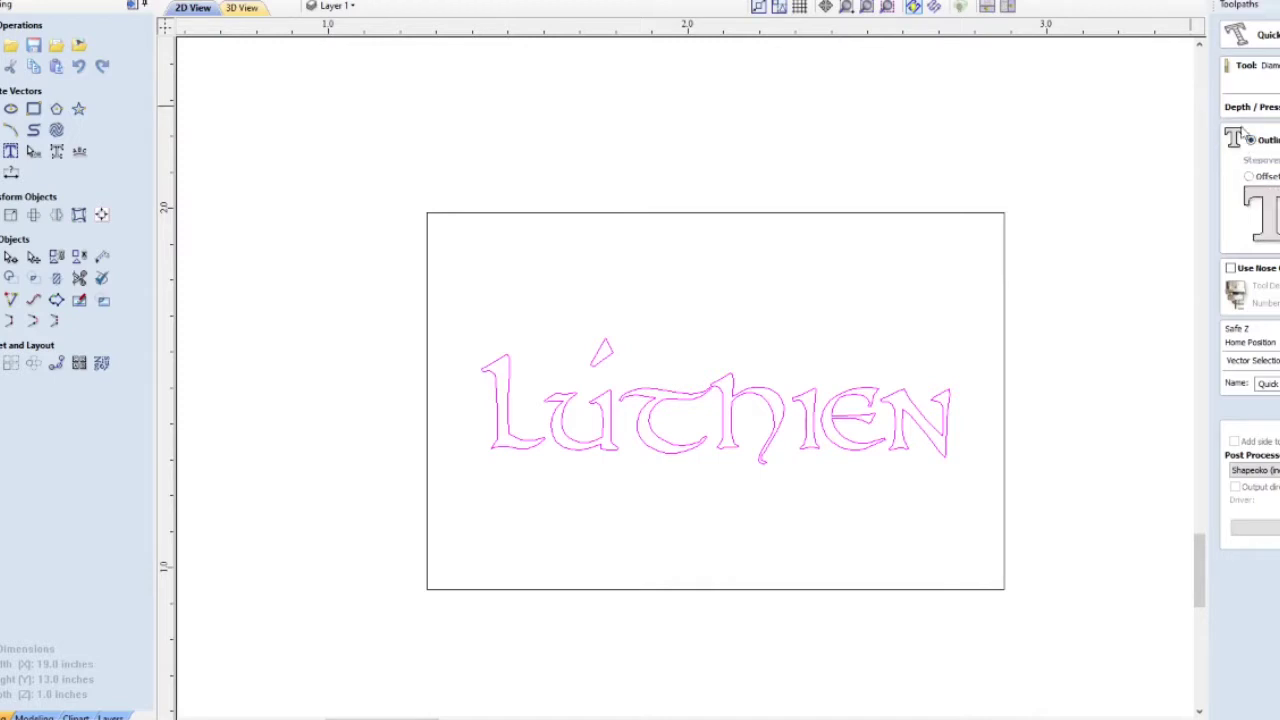
pyautogui.click(1248, 176)
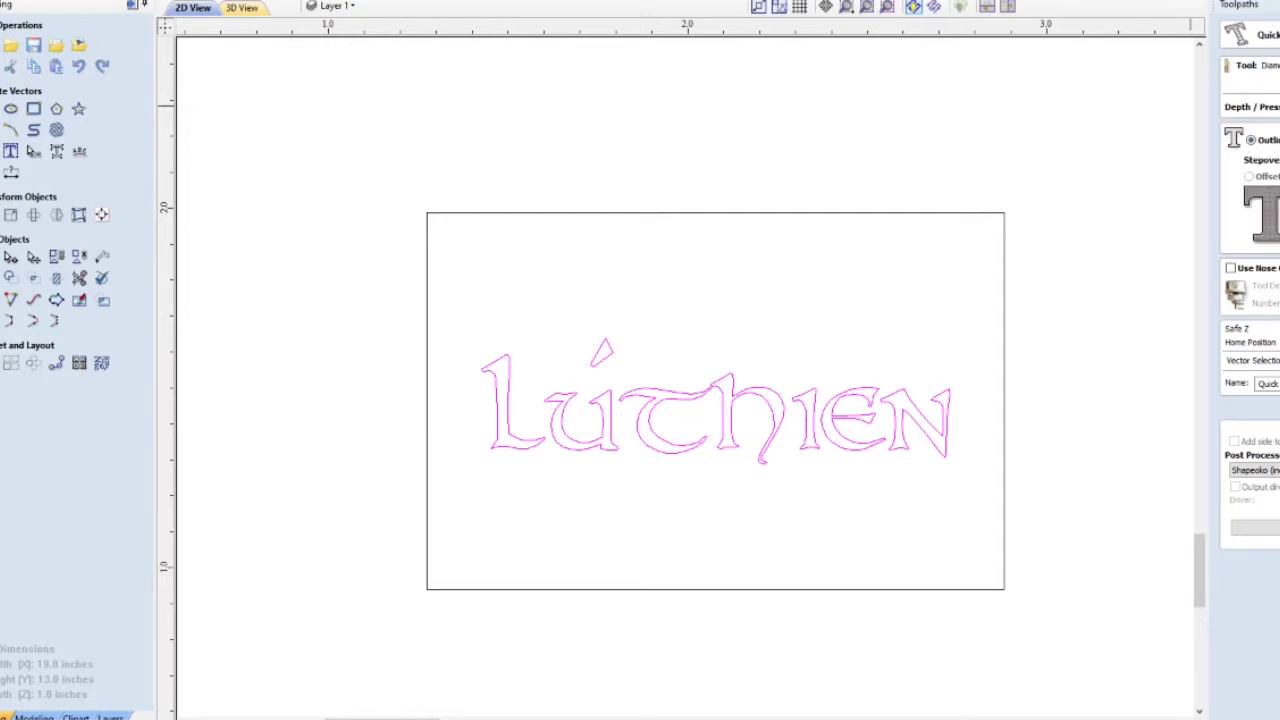
pyautogui.click(1249, 177)
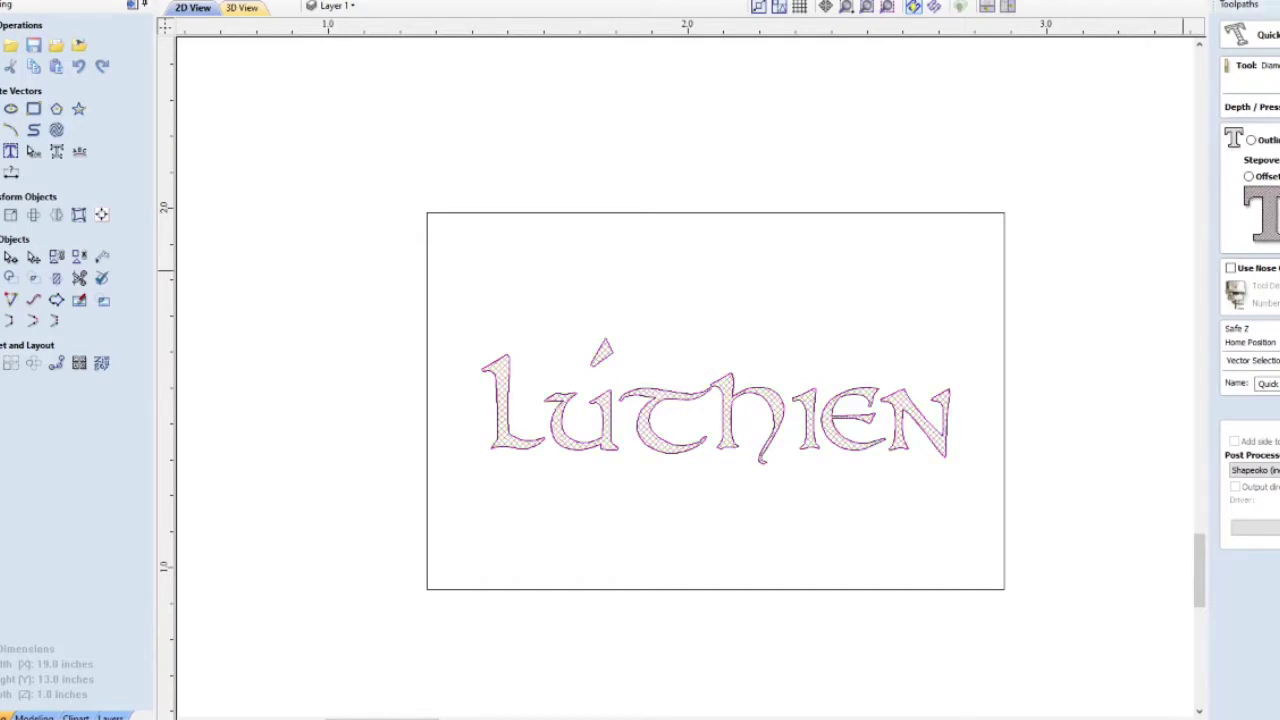
# Step: Choose the Offset fill style and dismiss the No vectors selected warning
pyautogui.click(1249, 176)
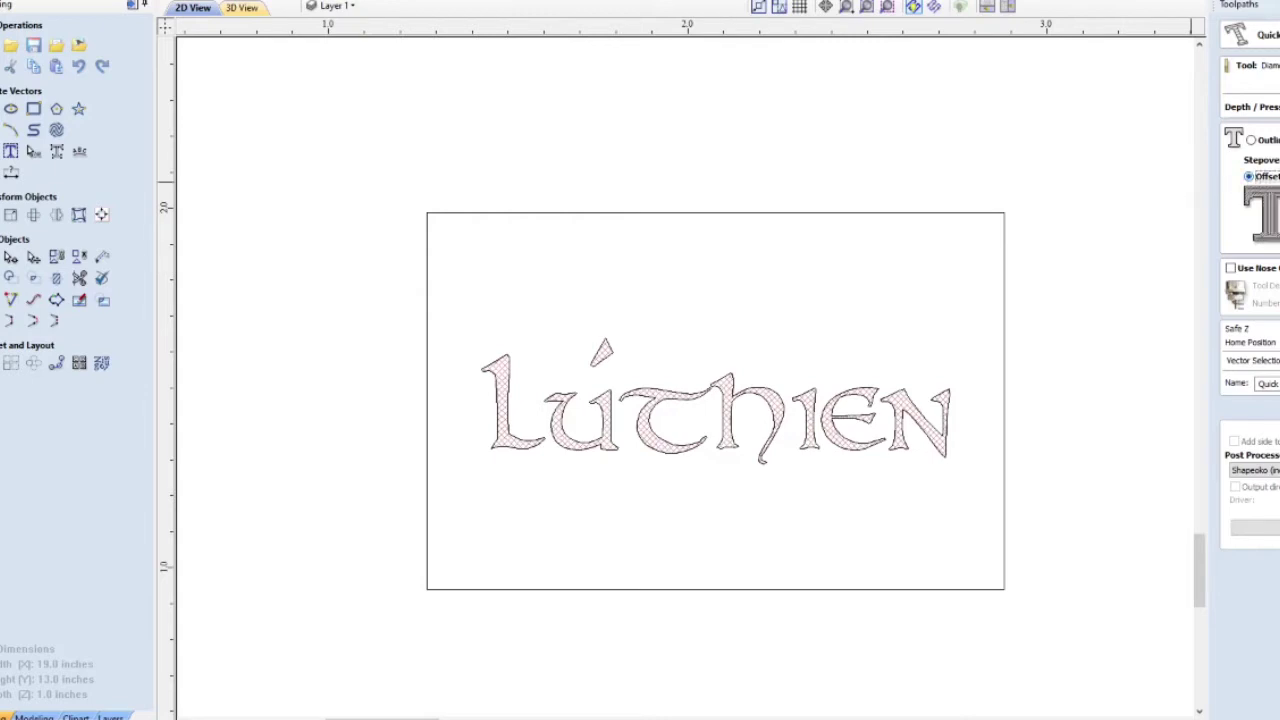
pyautogui.press('Right')
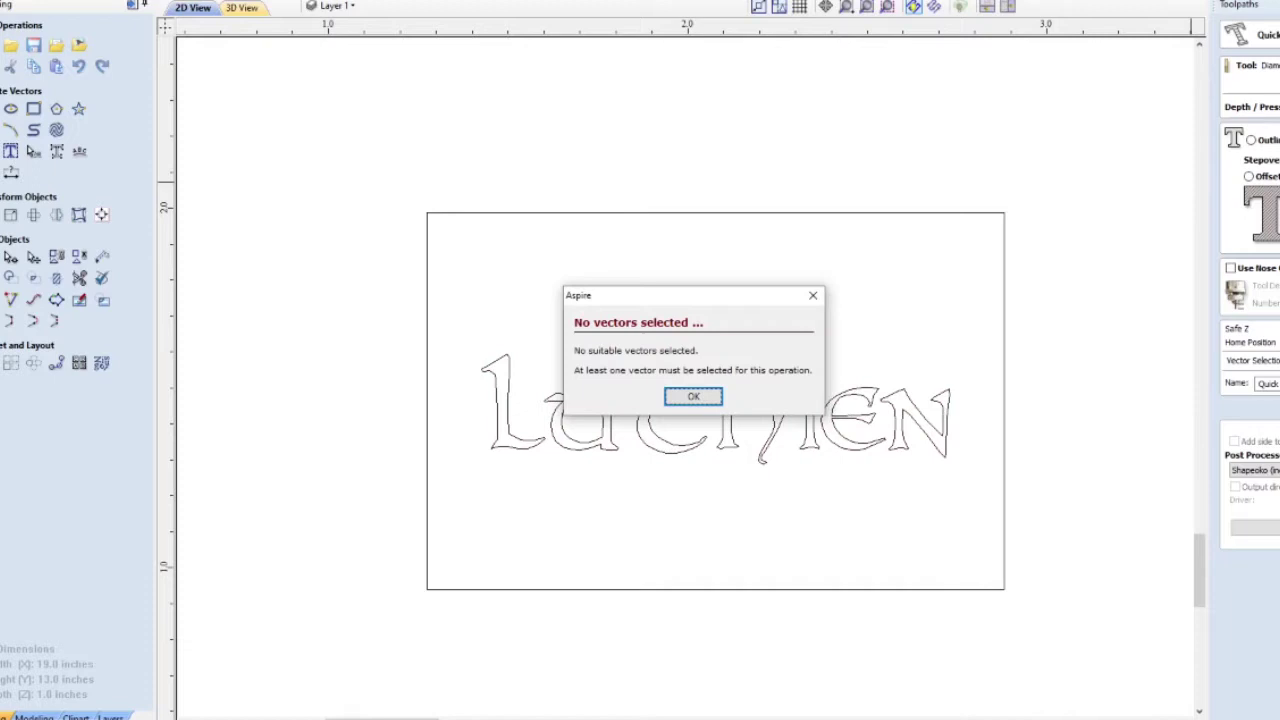
pyautogui.click(712, 397)
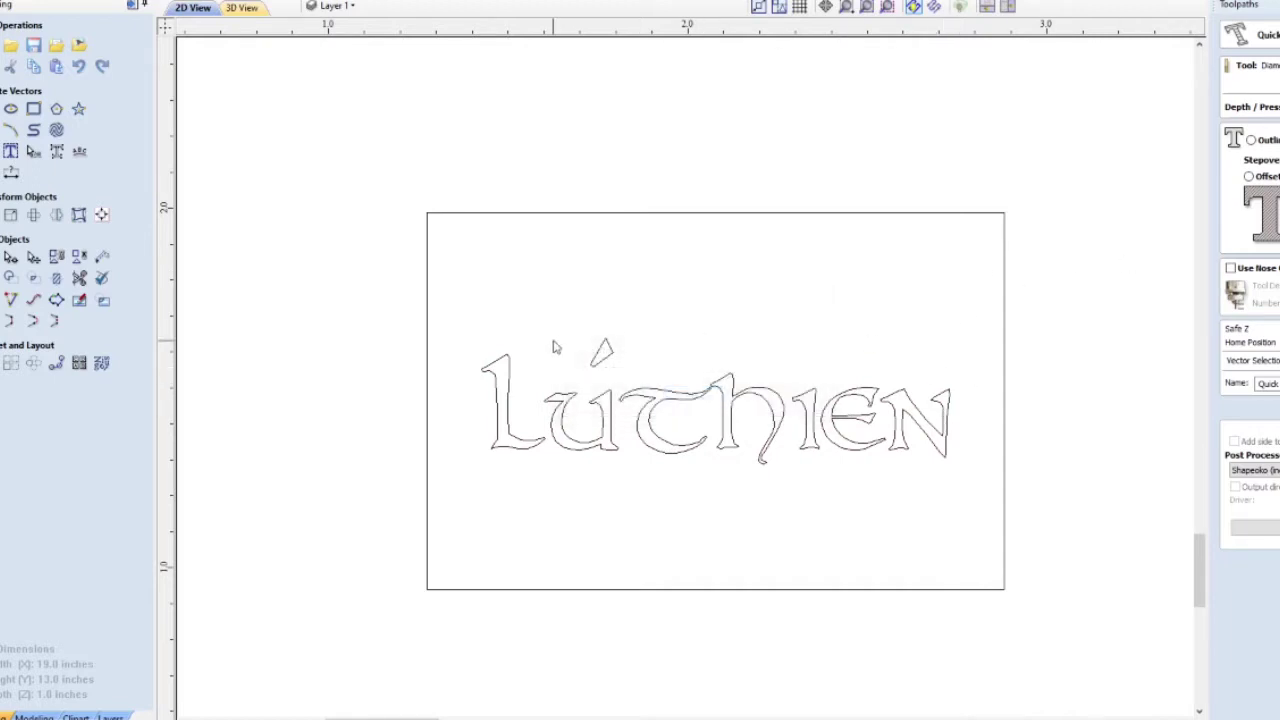
# Step: Select all Lúthien letters, calculate the Offset engraving, and start saving it as Shapeoko G-code
pyautogui.moveTo(476, 311); pyautogui.dragTo(970, 504)
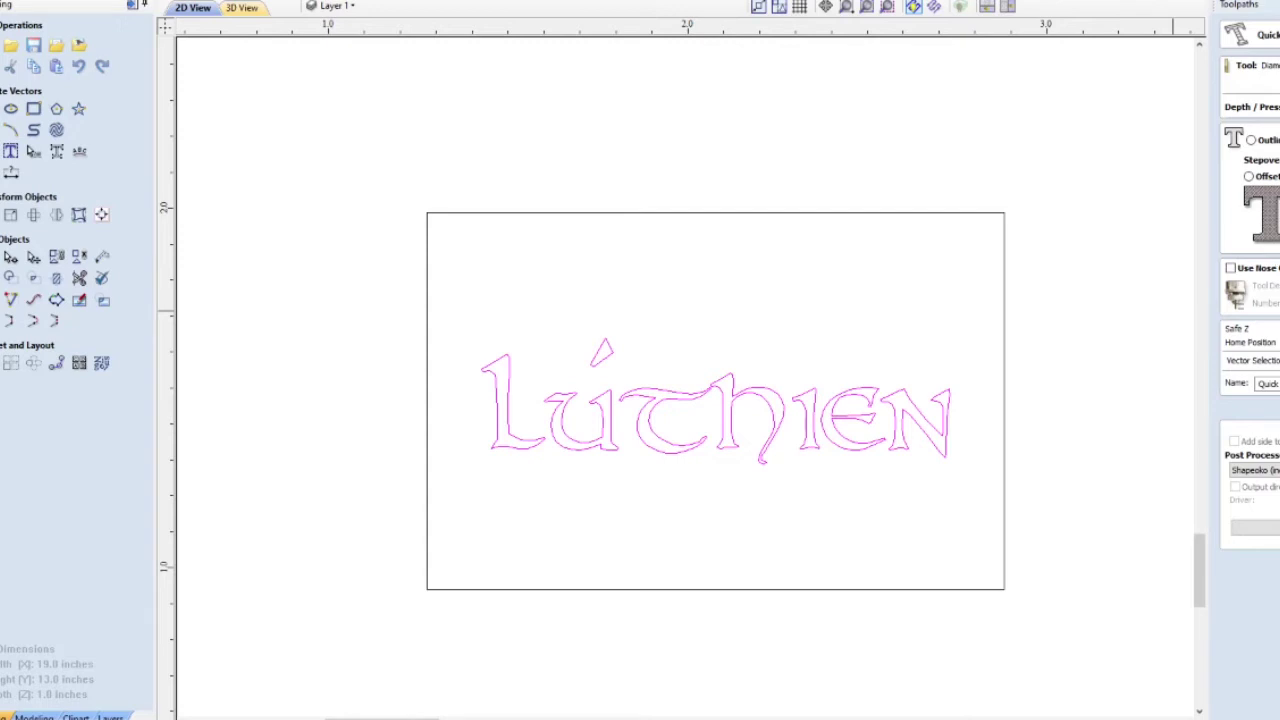
pyautogui.click(1249, 177)
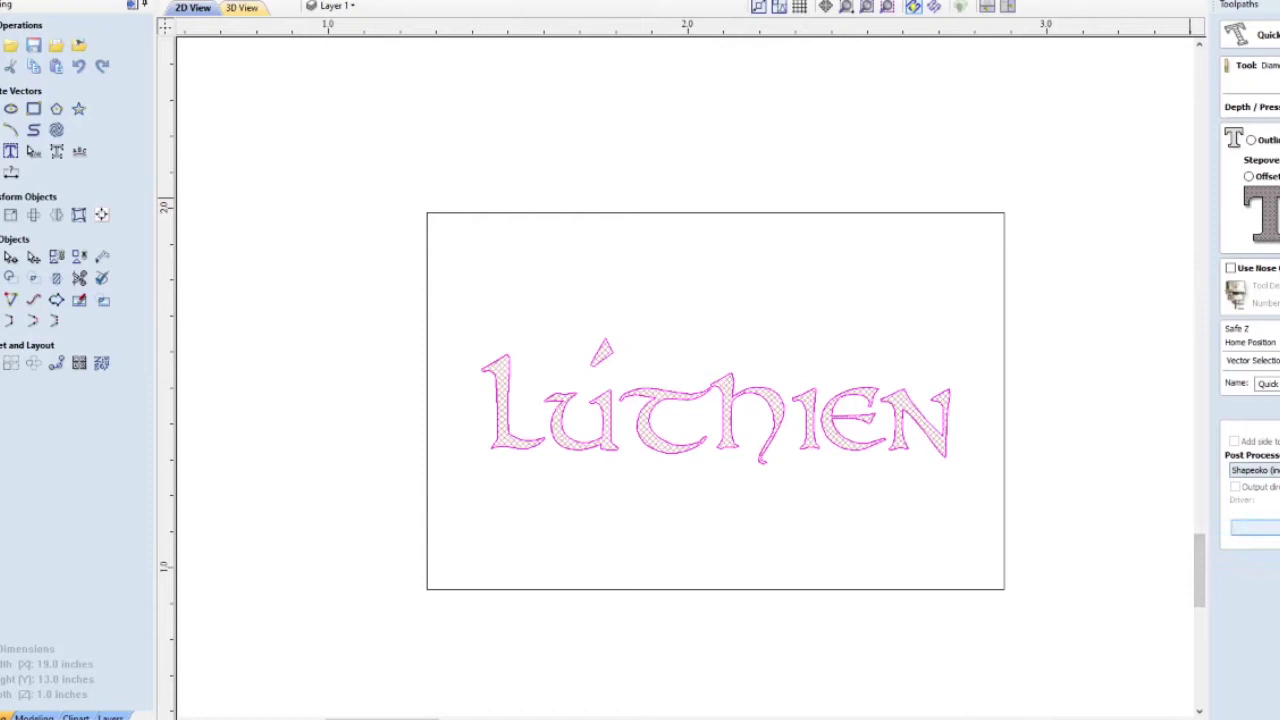
pyautogui.click(1255, 528)
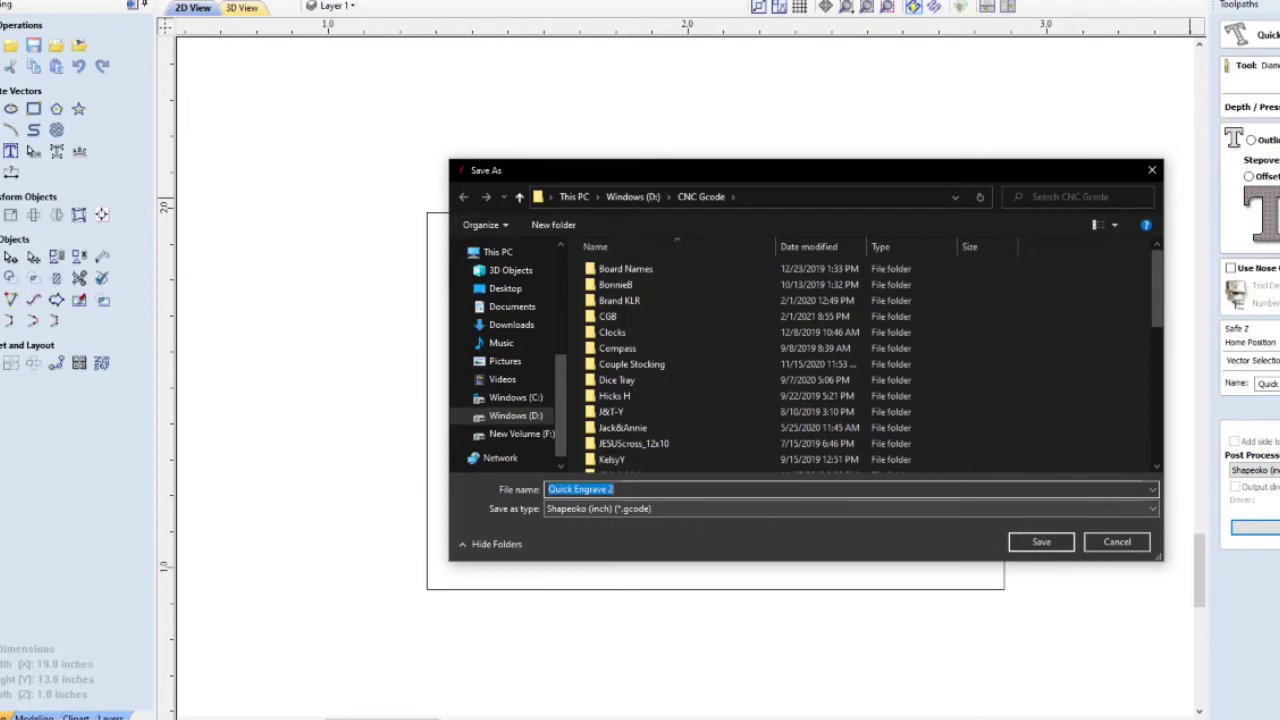
# Step: Close the Save As dialog for 'Quick Engrave 2' without saving
pyautogui.click(1152, 170)
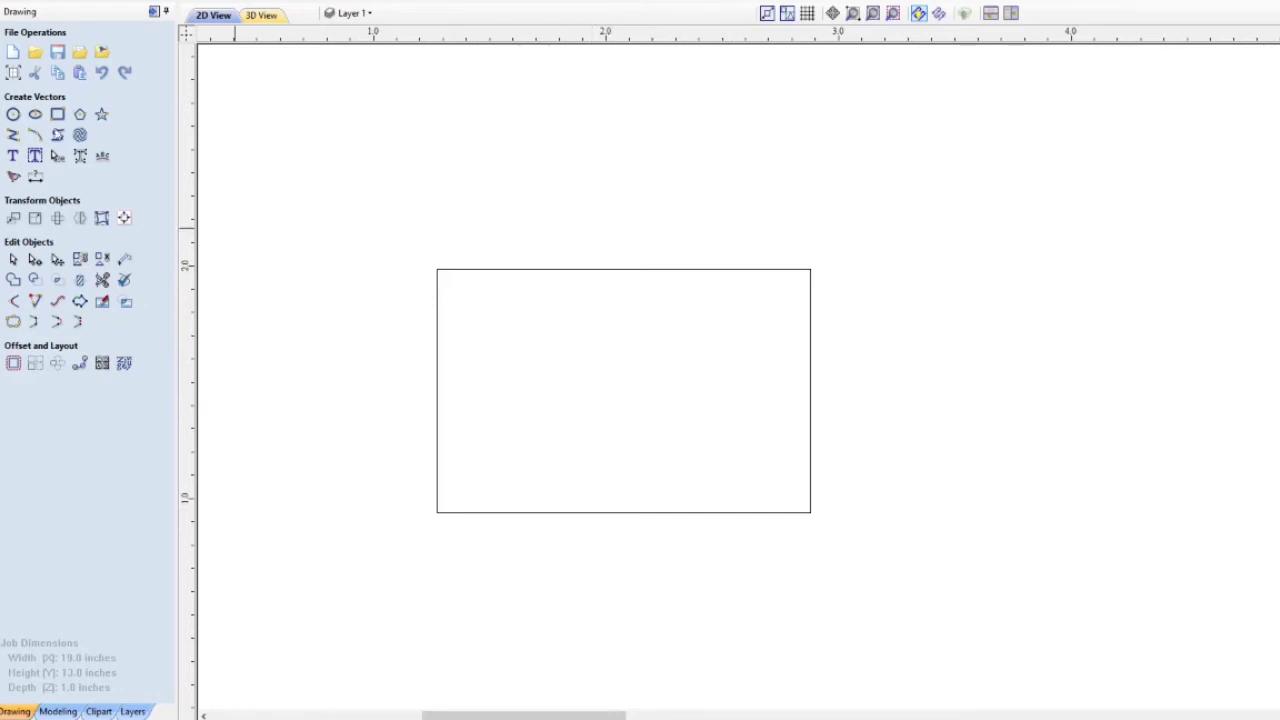
# Step: Create 0.45-inch 'Beorn' text and drag it onto the dog tag outline
pyautogui.click(12, 156)
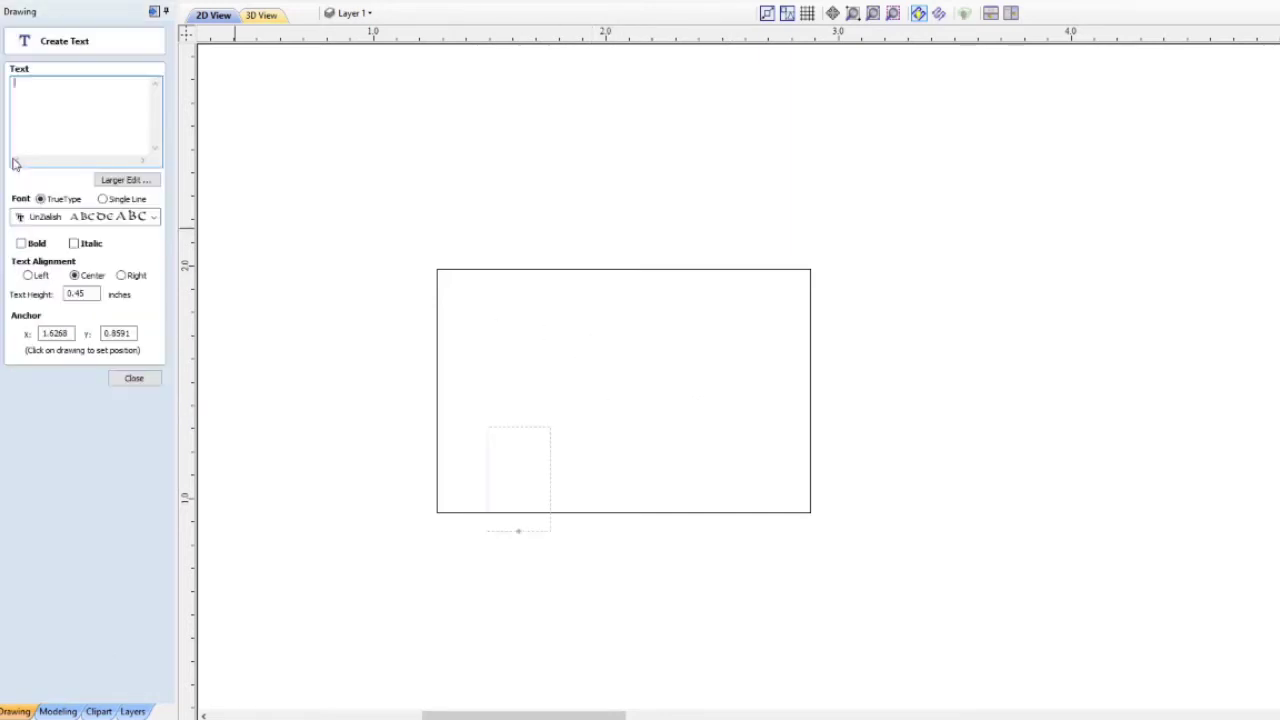
pyautogui.click(88, 296)
pyautogui.click(553, 423)
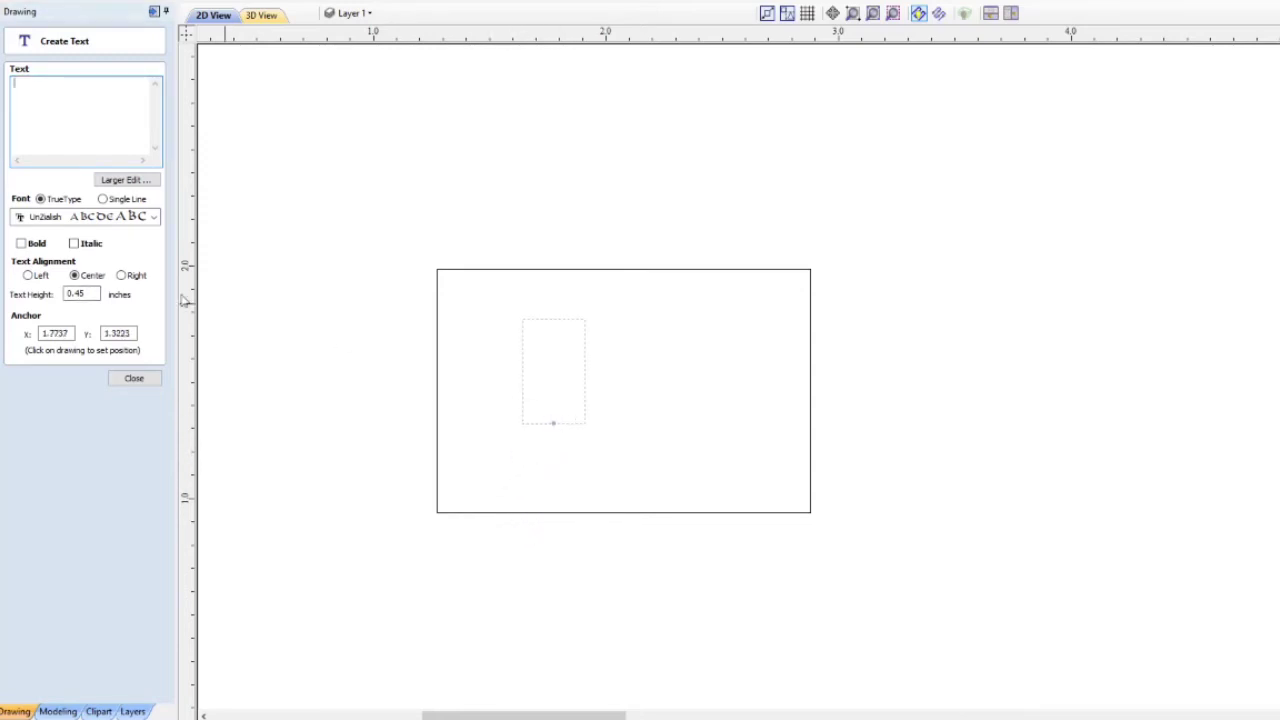
pyautogui.write('B')
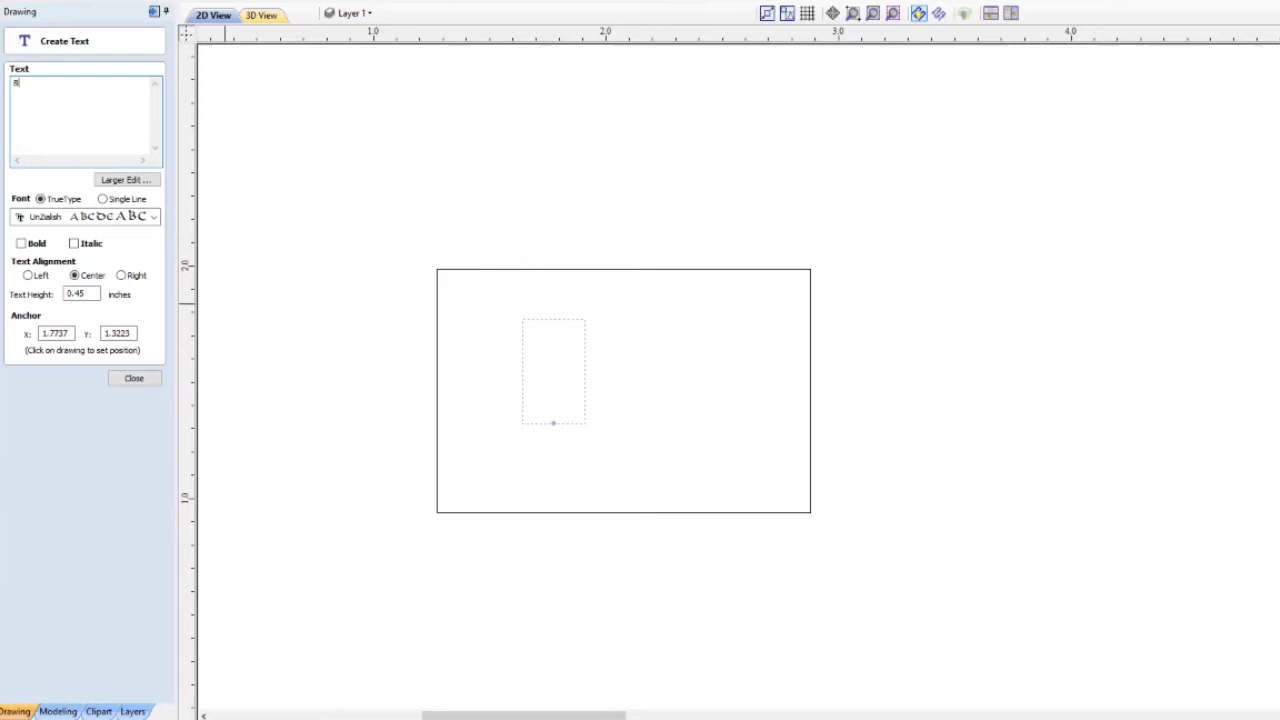
pyautogui.write('eorn')
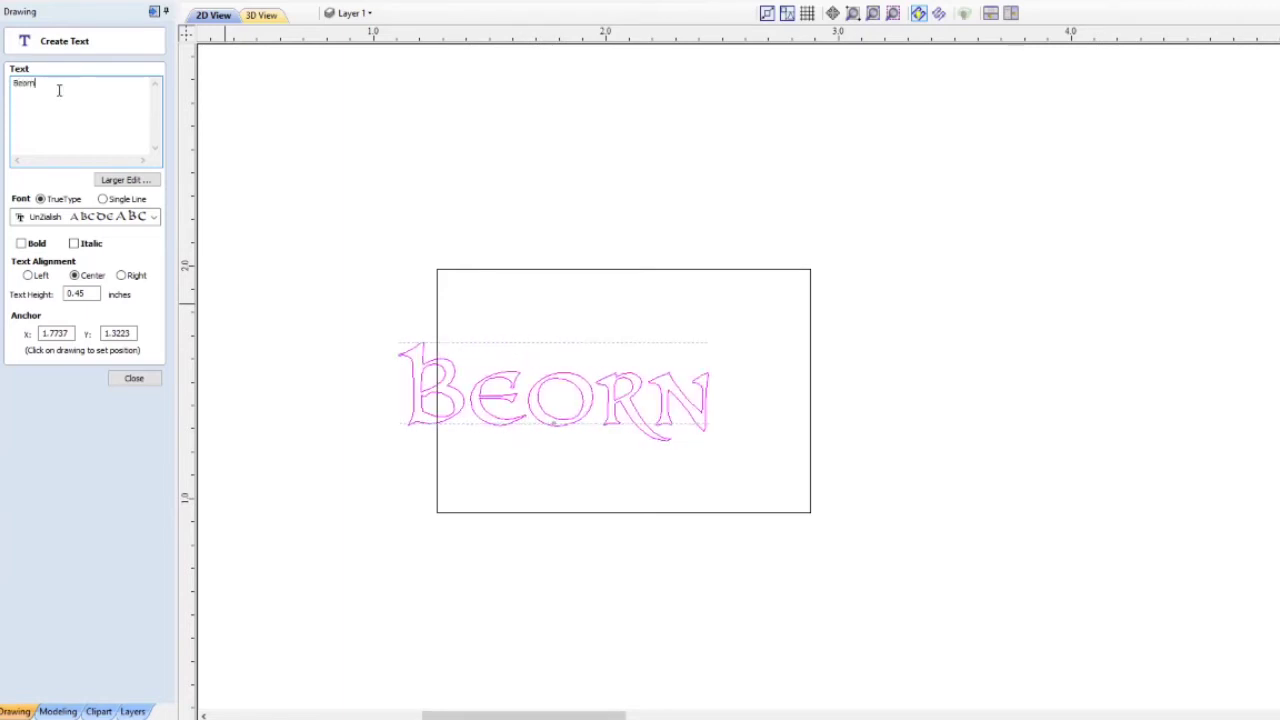
pyautogui.click(584, 402)
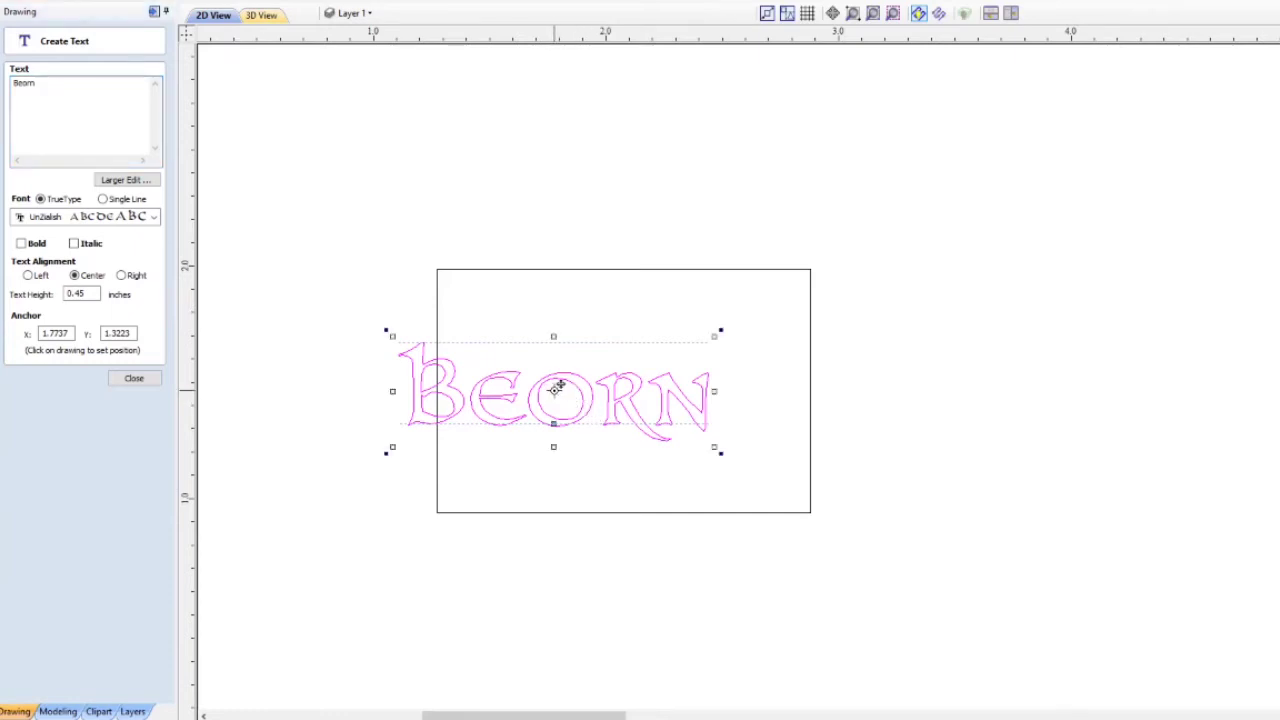
pyautogui.moveTo(557, 380); pyautogui.dragTo(617, 382)
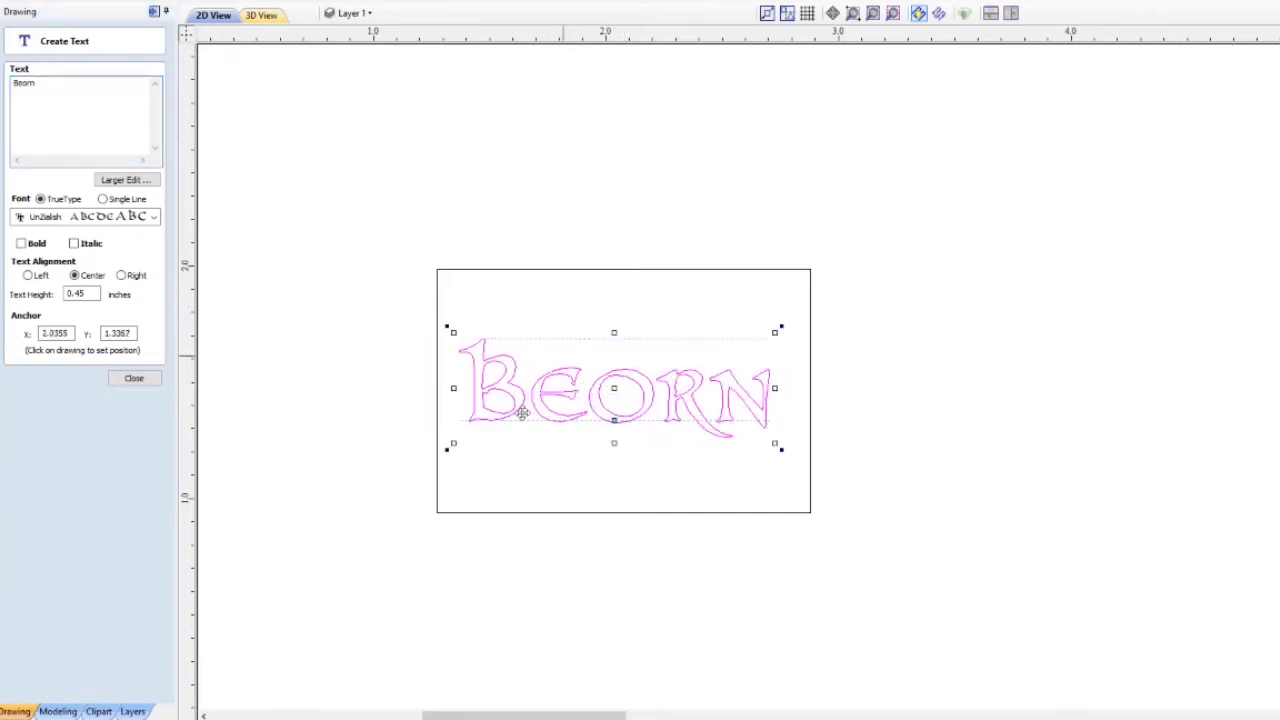
# Step: Finish the Beorn text, select it, and apply Align Center
pyautogui.click(134, 379)
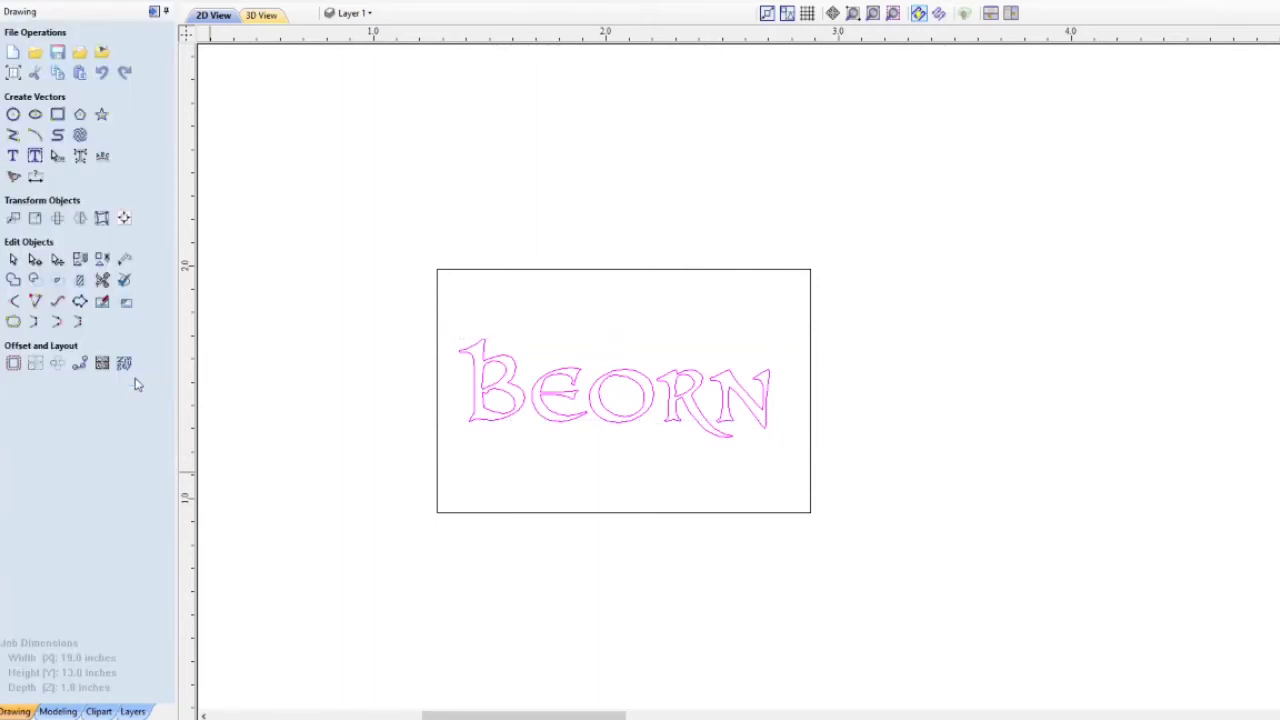
pyautogui.click(644, 397)
pyautogui.click(124, 219)
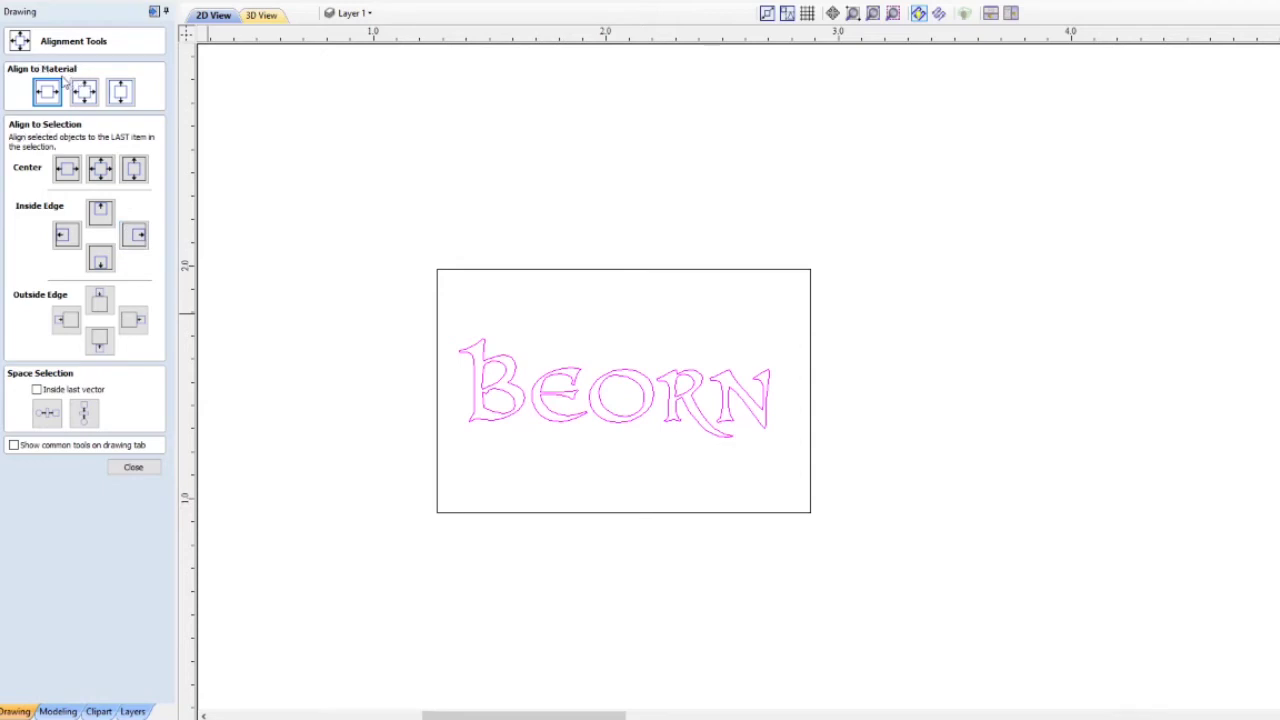
pyautogui.click(101, 170)
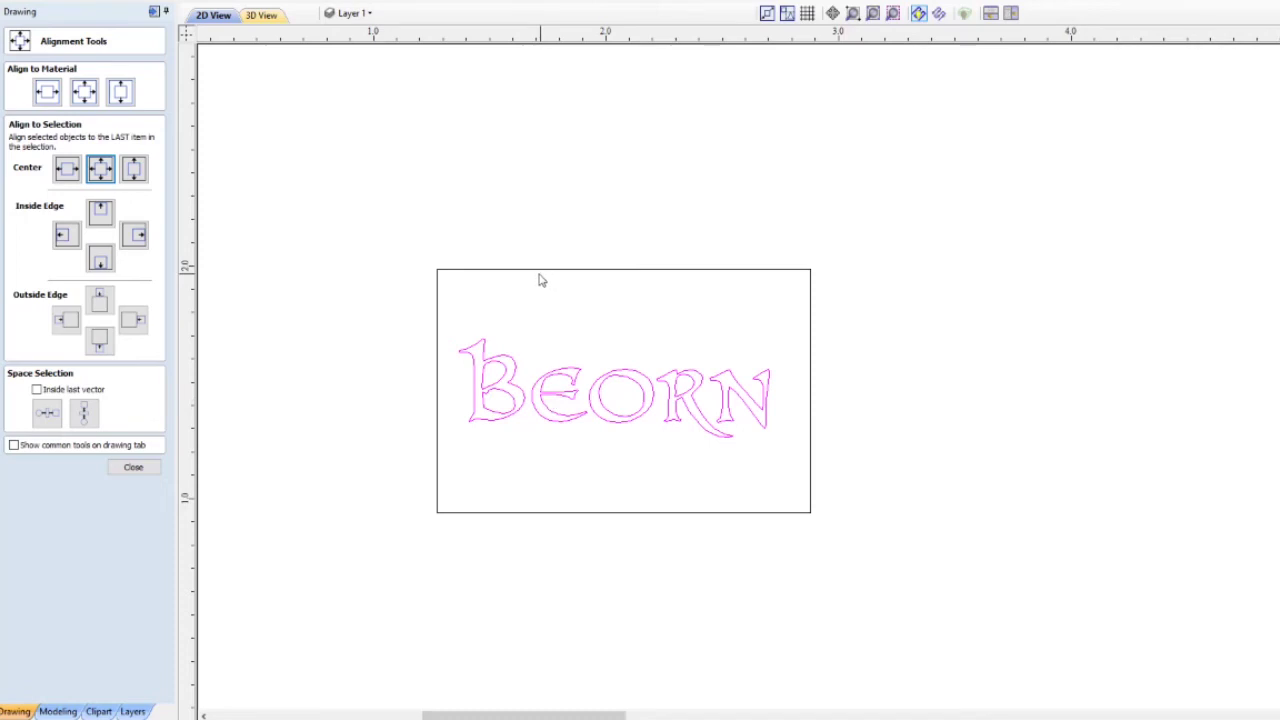
# Step: Select Beorn with the dog tag outline last and center it on the tag
pyautogui.click(611, 388)
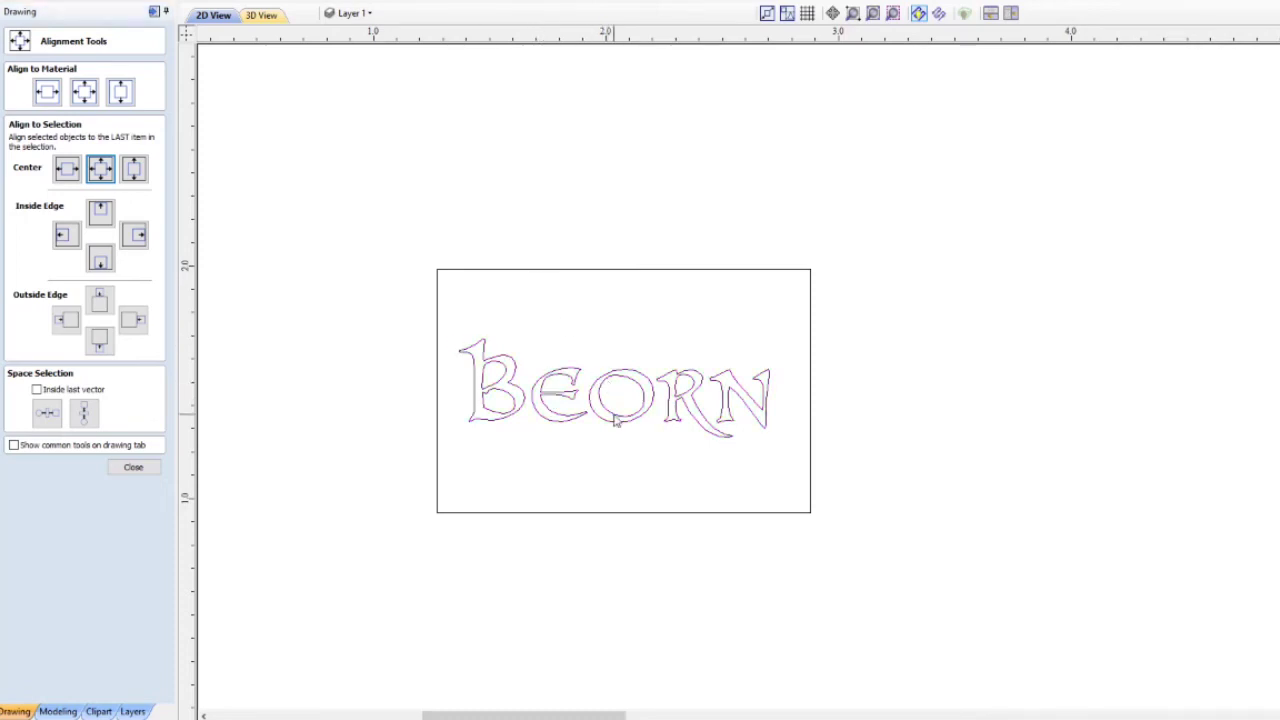
pyautogui.click(600, 398)
pyautogui.moveTo(614, 386); pyautogui.dragTo(623, 335)
pyautogui.keyDown('shift'); pyautogui.click(506, 269); pyautogui.keyUp('shift')
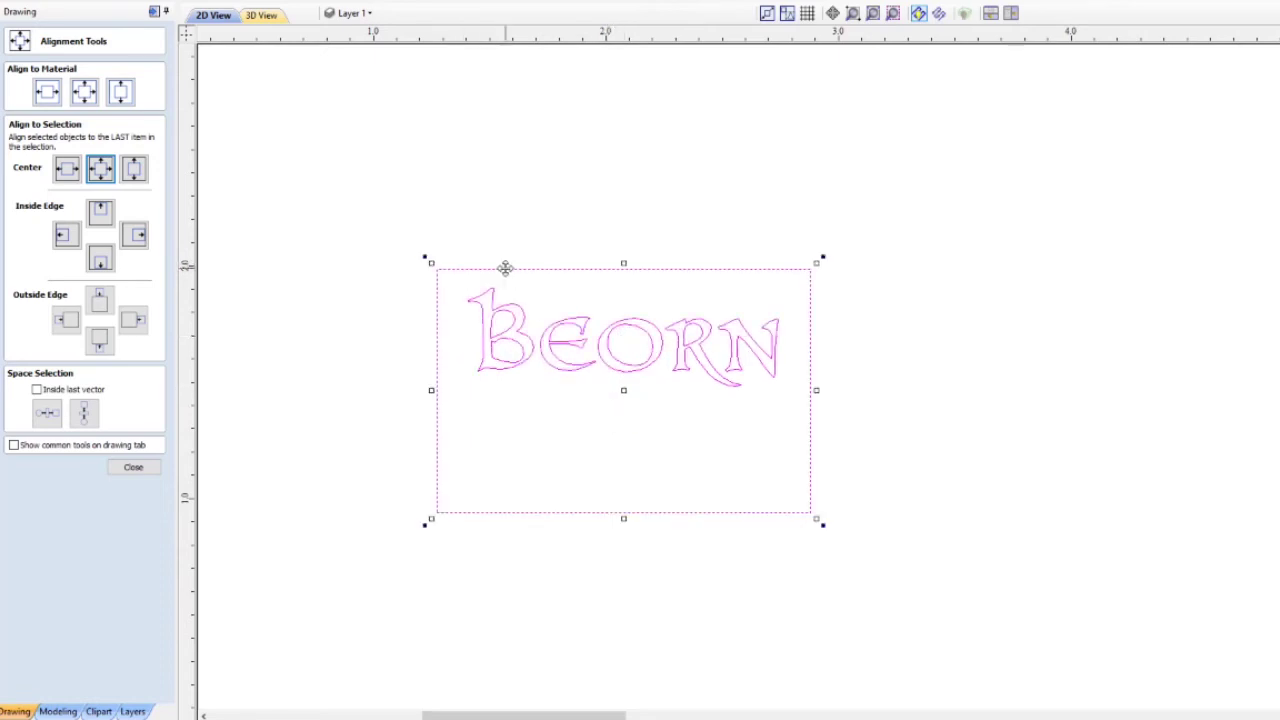
pyautogui.click(101, 170)
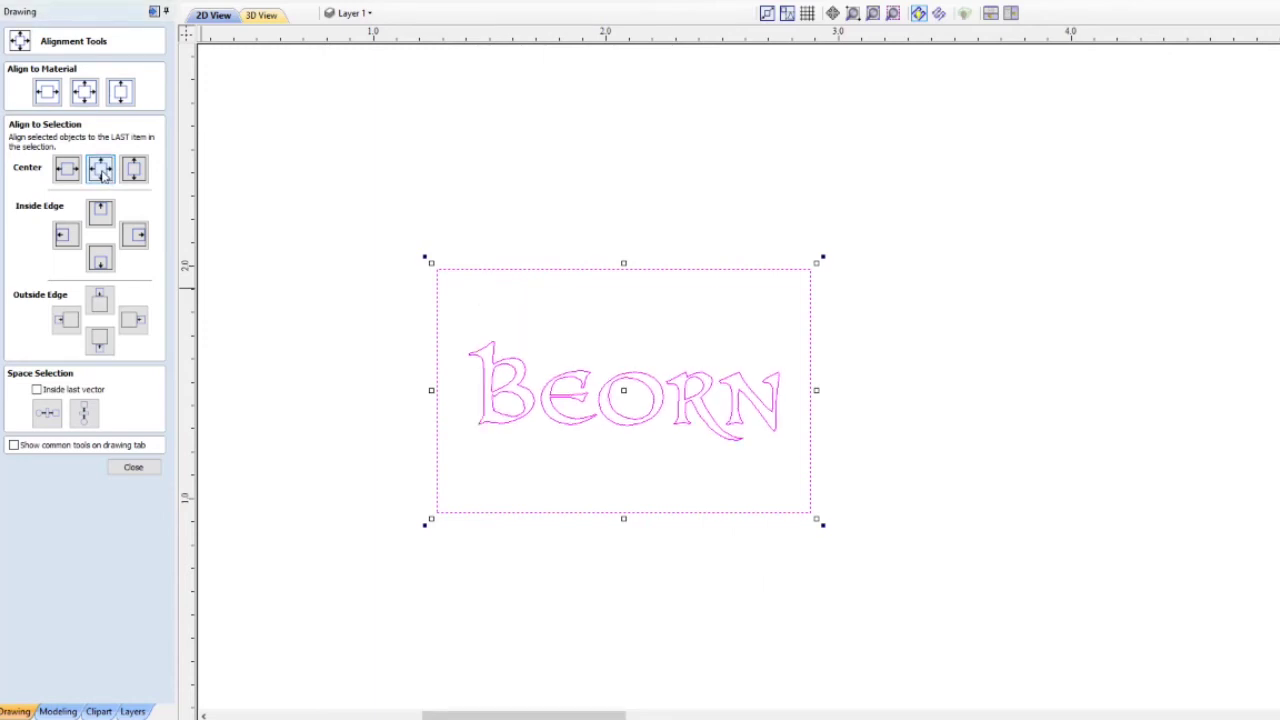
pyautogui.click(884, 410)
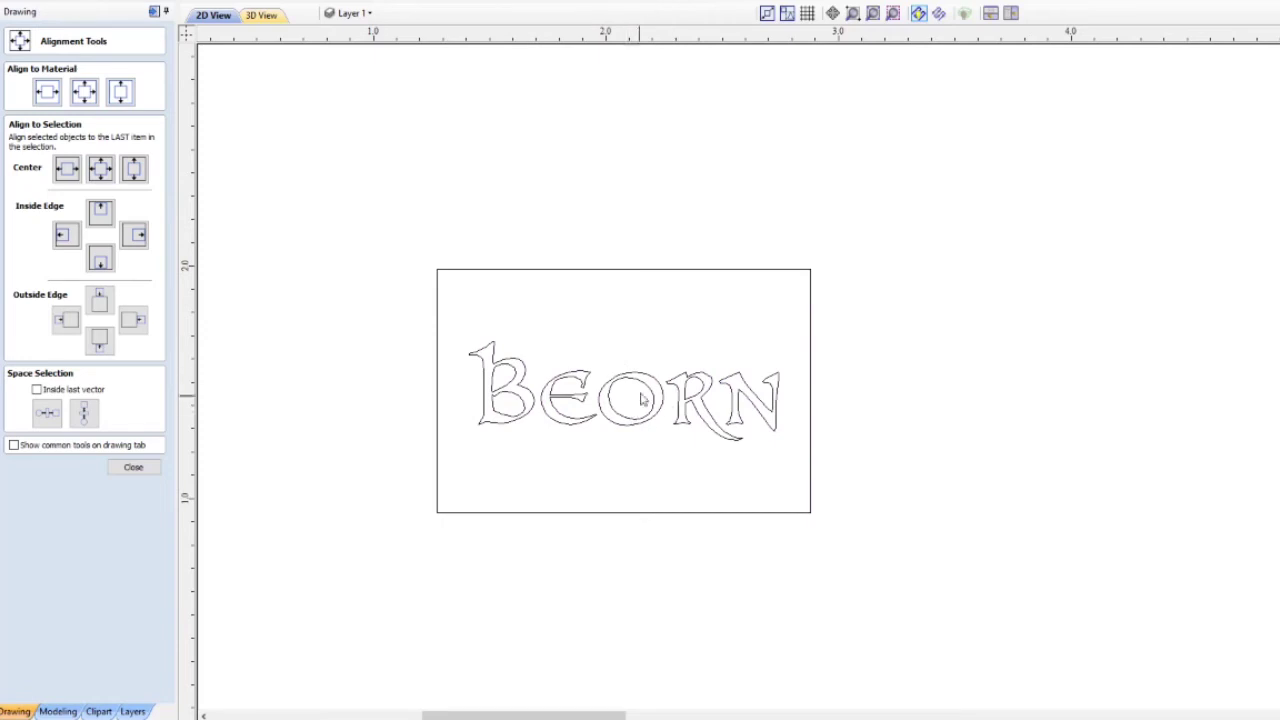
# Step: Calculate a crosshatch Quick Engrave toolpath on the selected Beorn letters
pyautogui.click(133, 467)
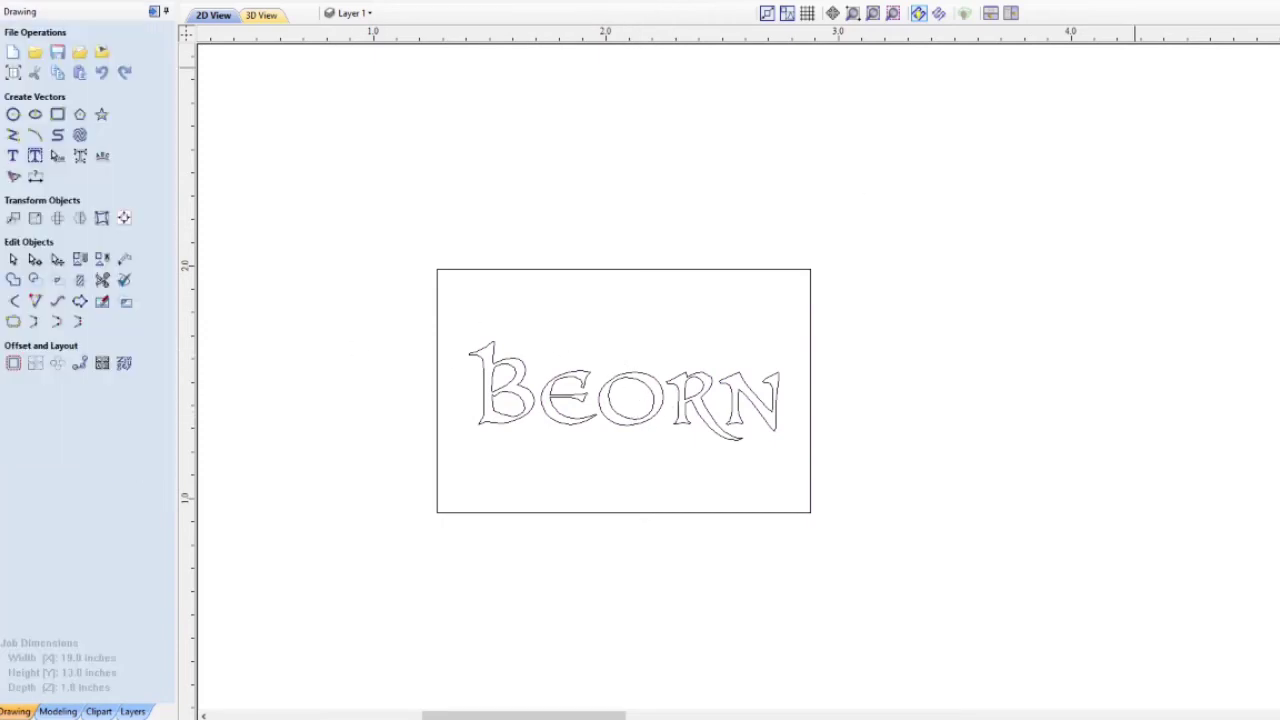
pyautogui.moveTo(1274, 60)
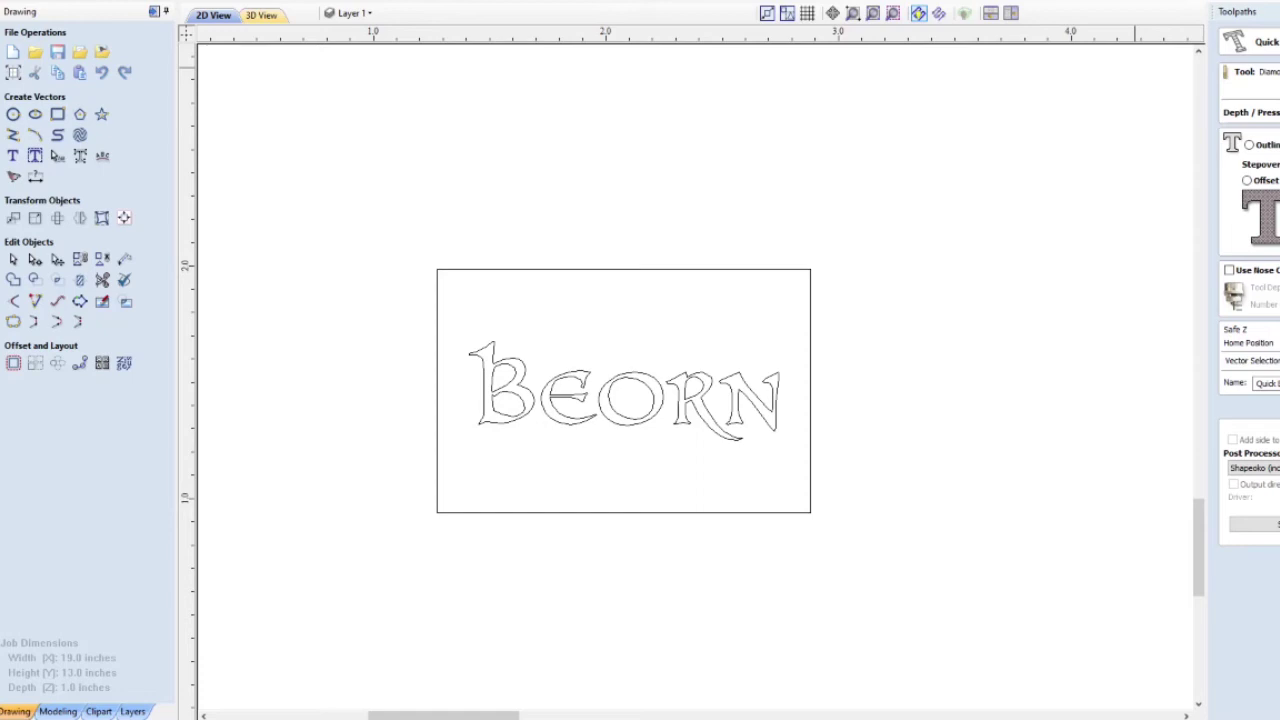
pyautogui.click(1252, 524)
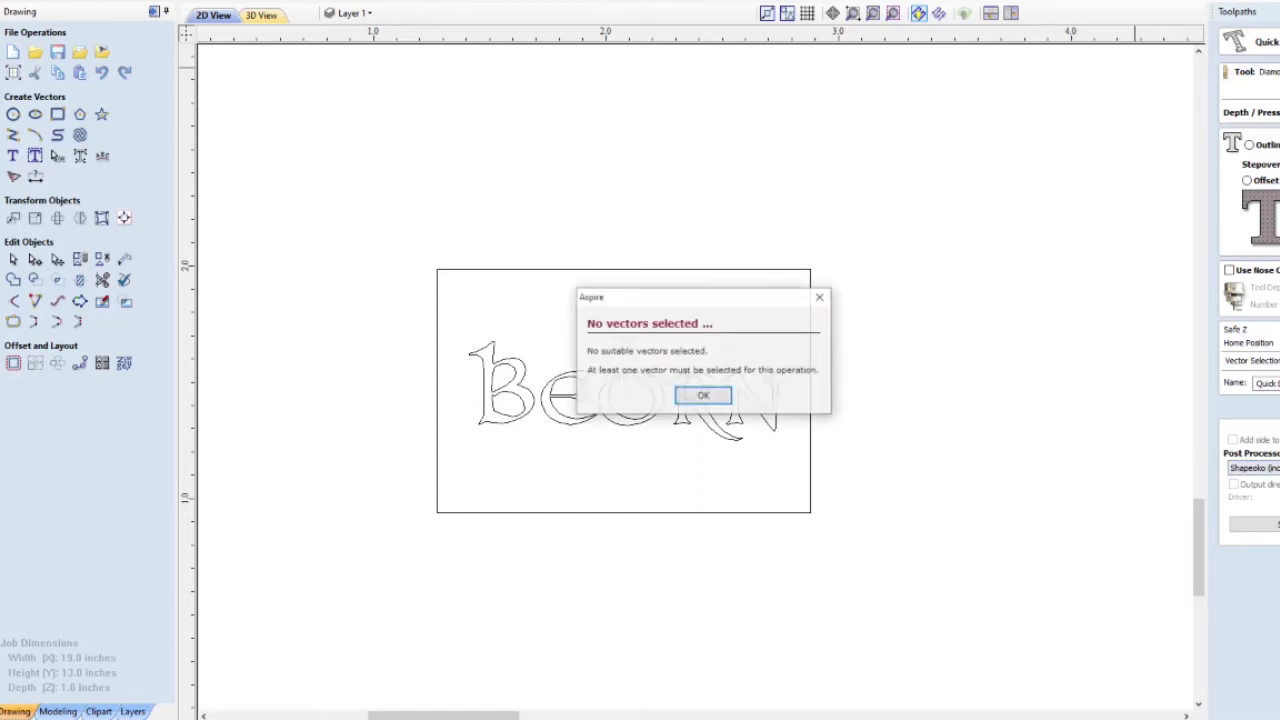
pyautogui.click(704, 397)
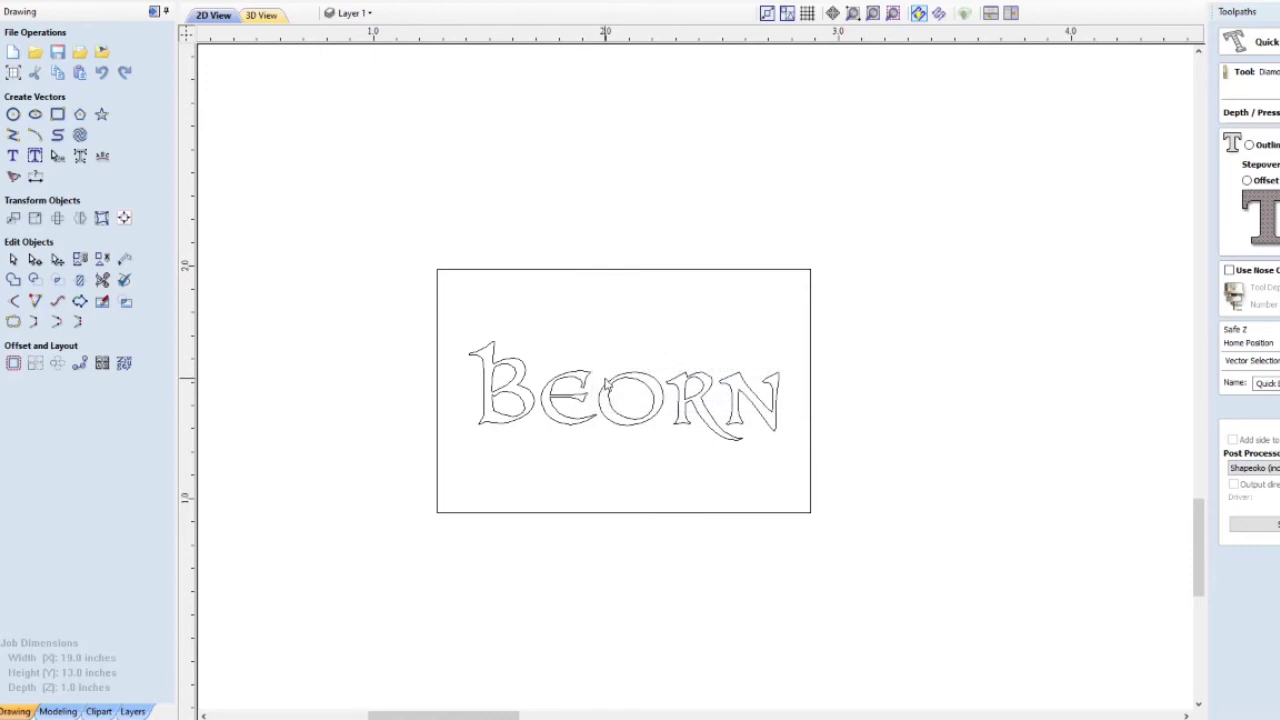
pyautogui.click(591, 385)
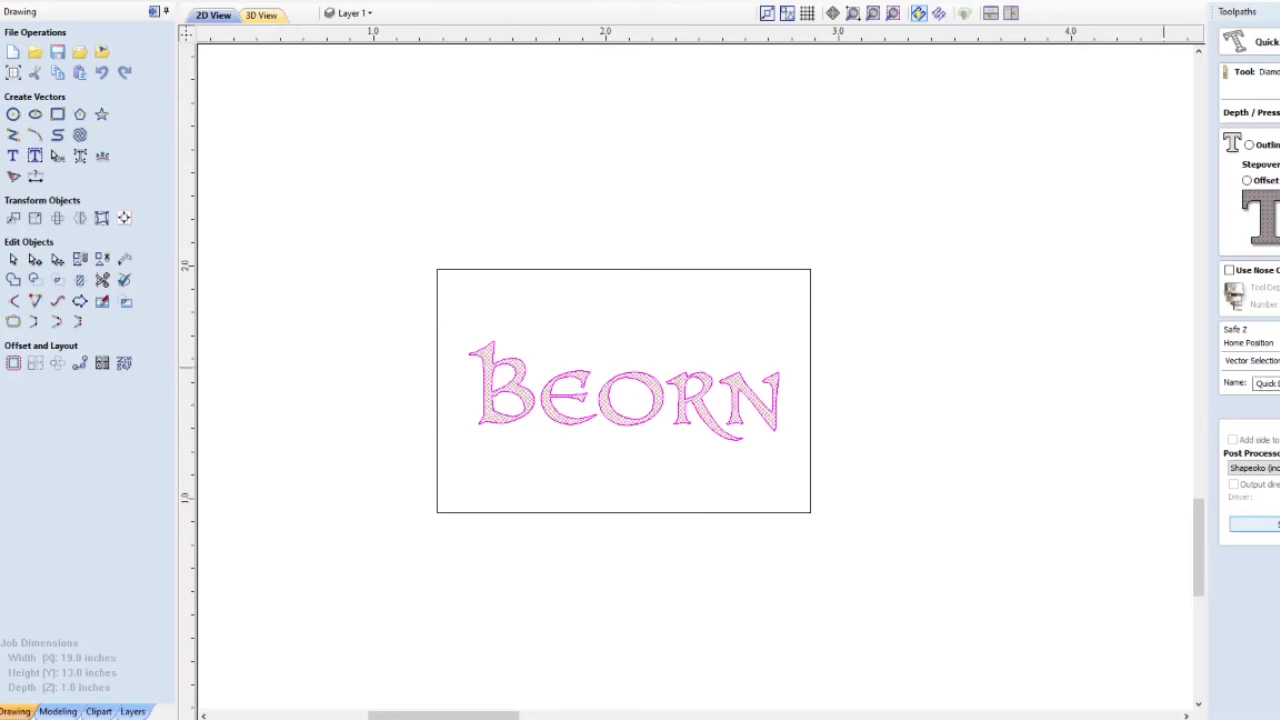
# Step: Save the Beorn toolpath as Shapeoko (inch) G-code named 'Beorn' in CNC Gcode
pyautogui.click(1252, 524)
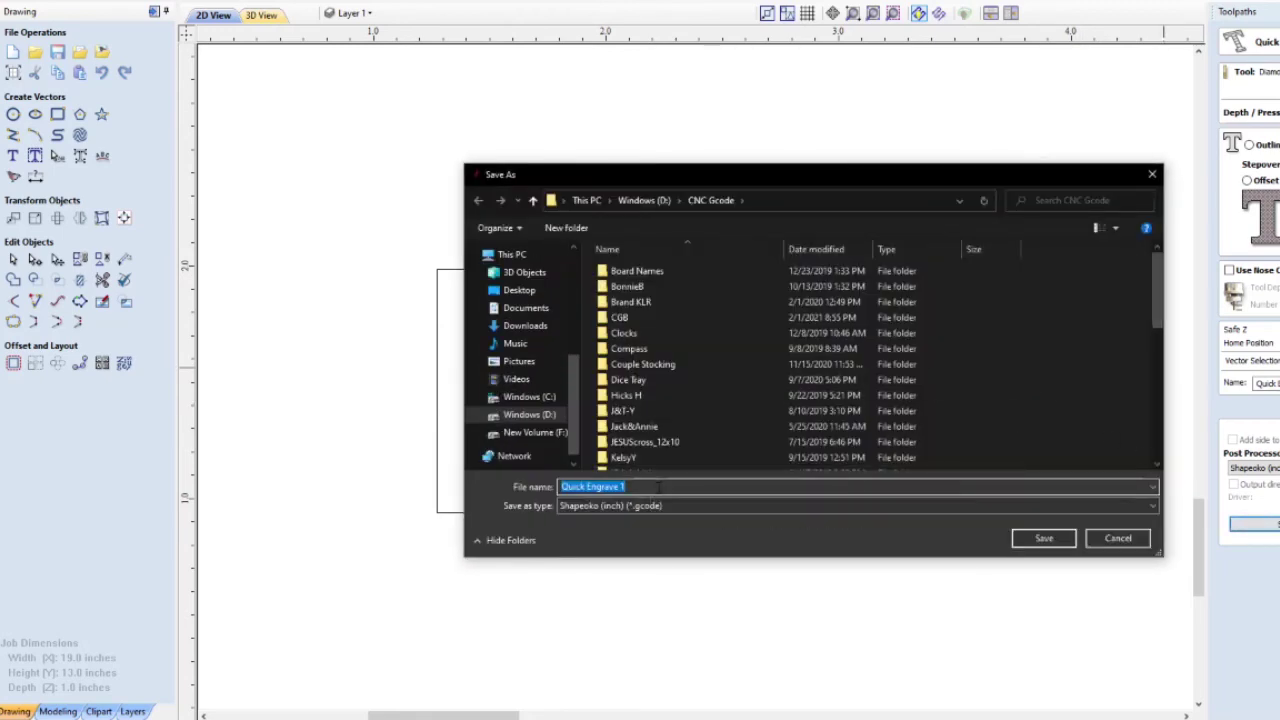
pyautogui.scroll(-10, 667, 363)
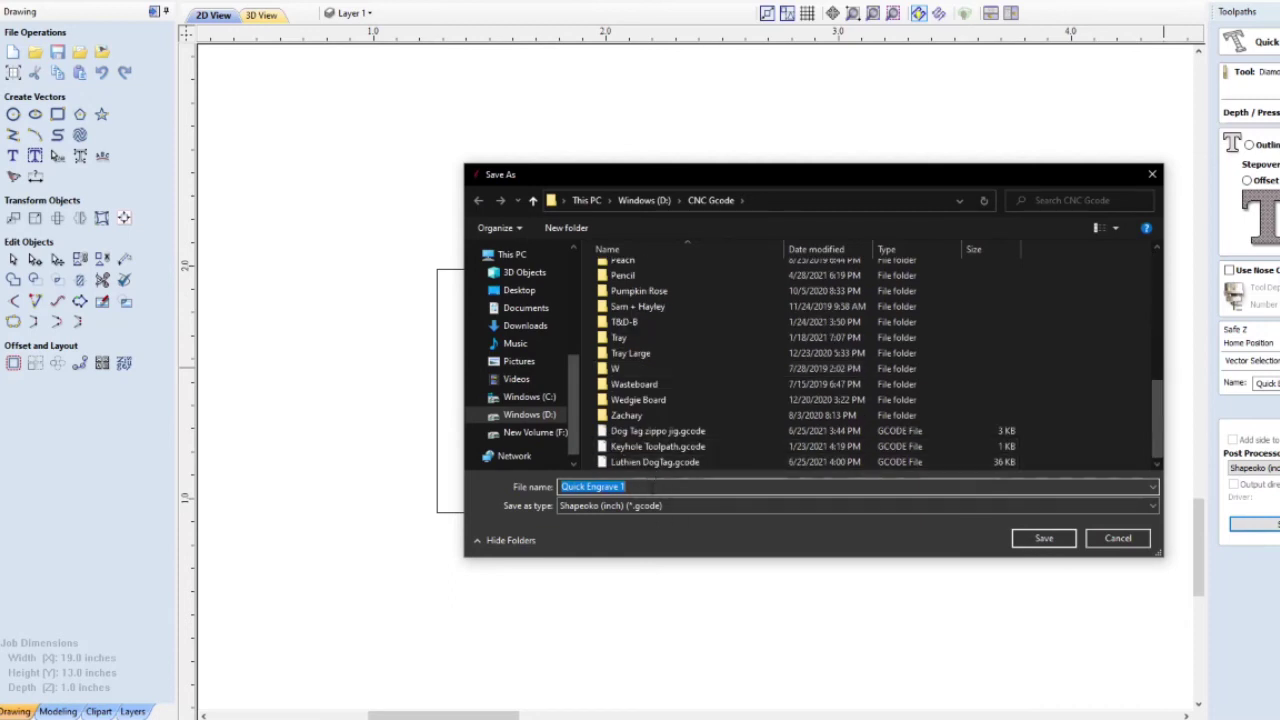
pyautogui.write('B')
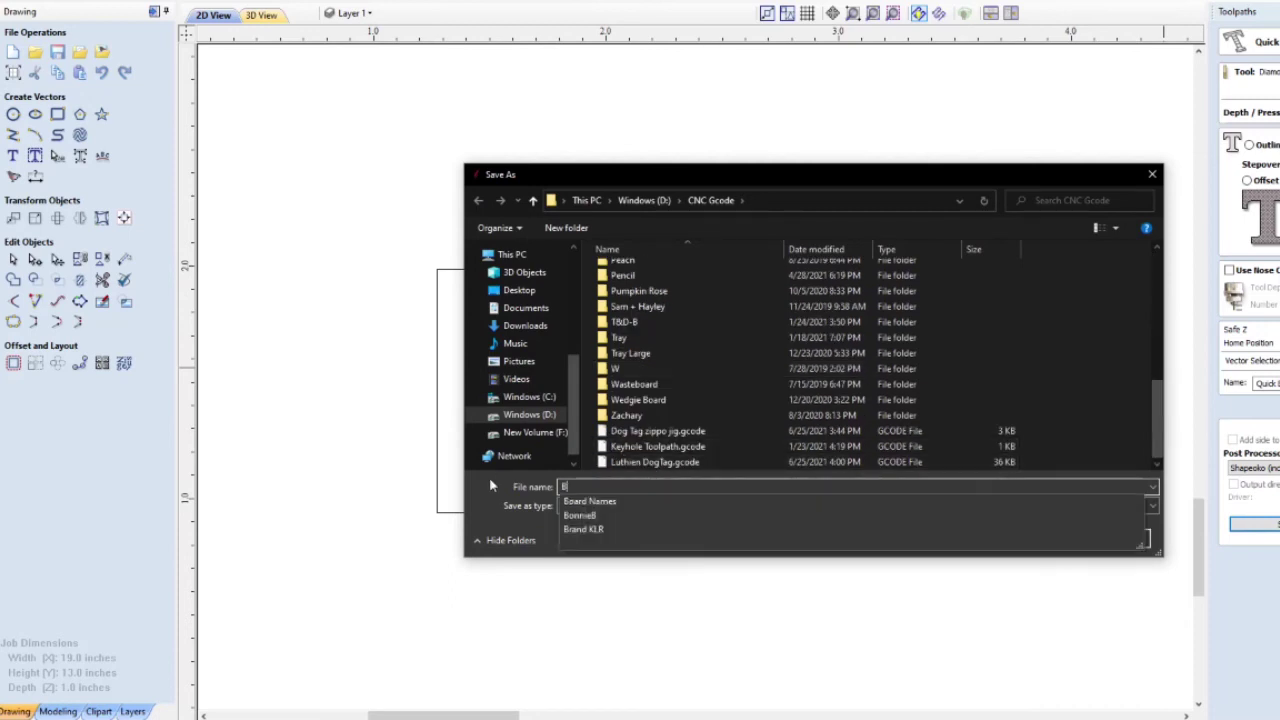
pyautogui.write('eorn')
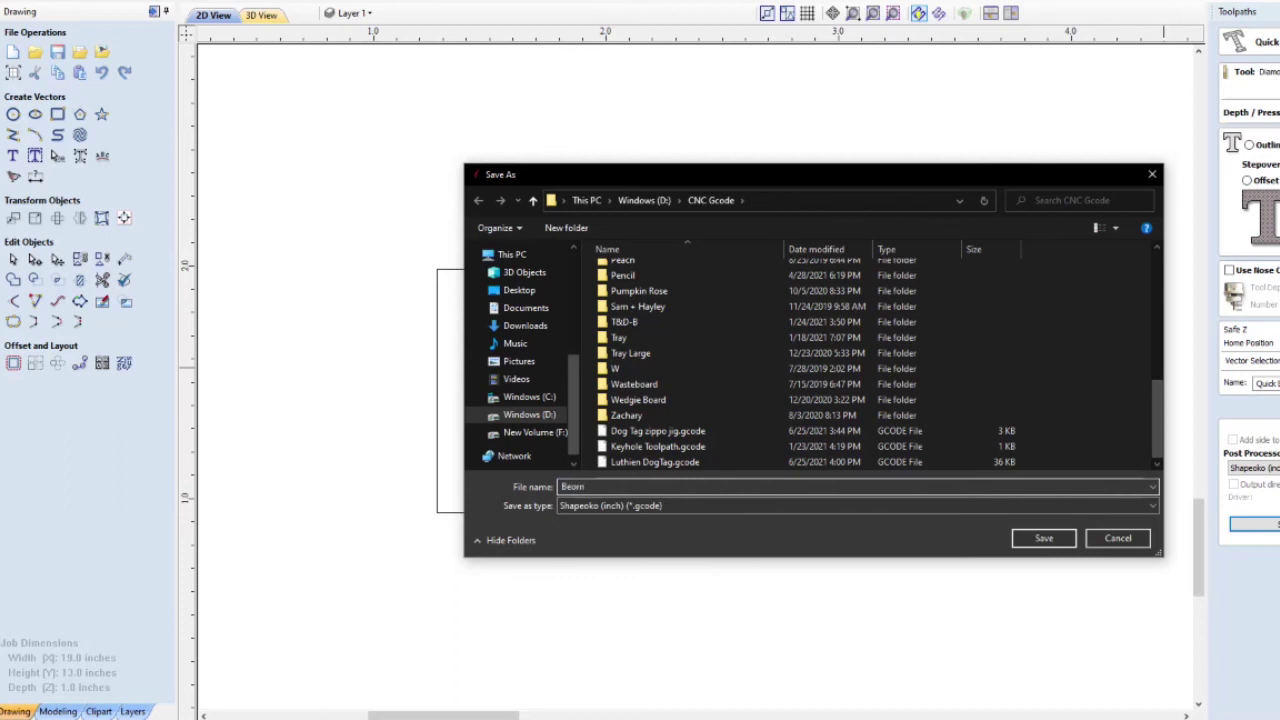
pyautogui.press('Return')
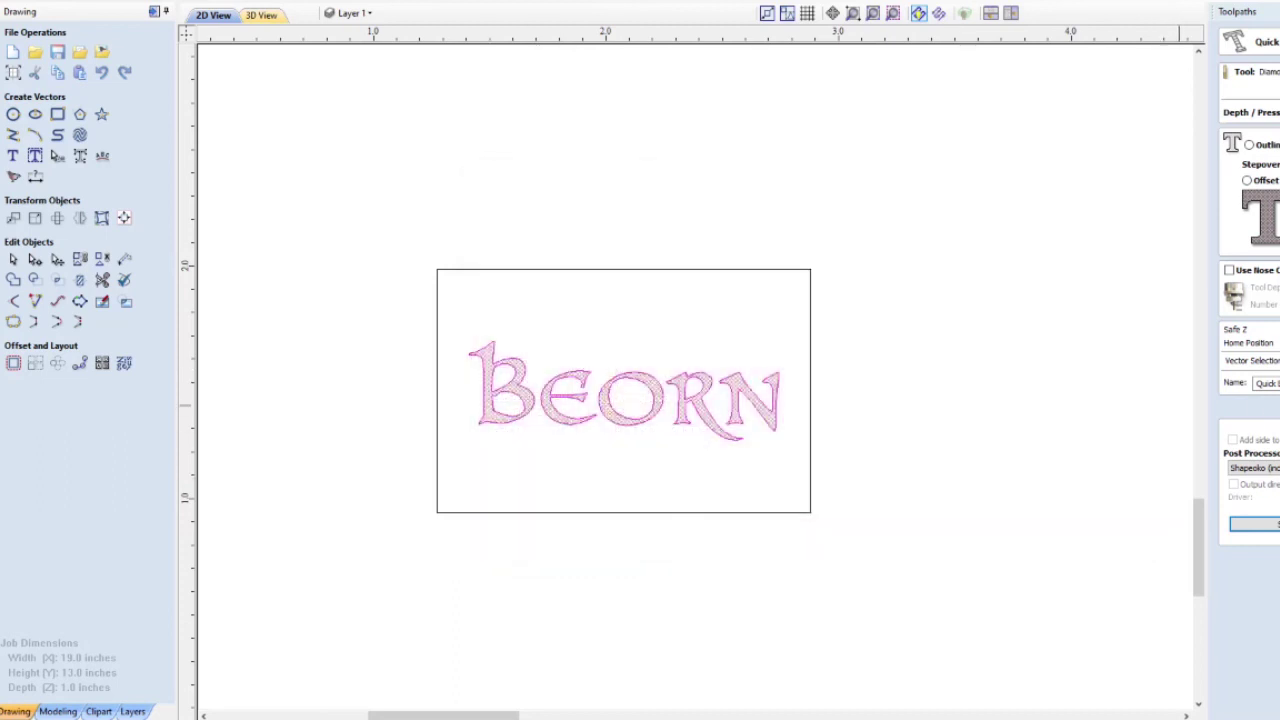